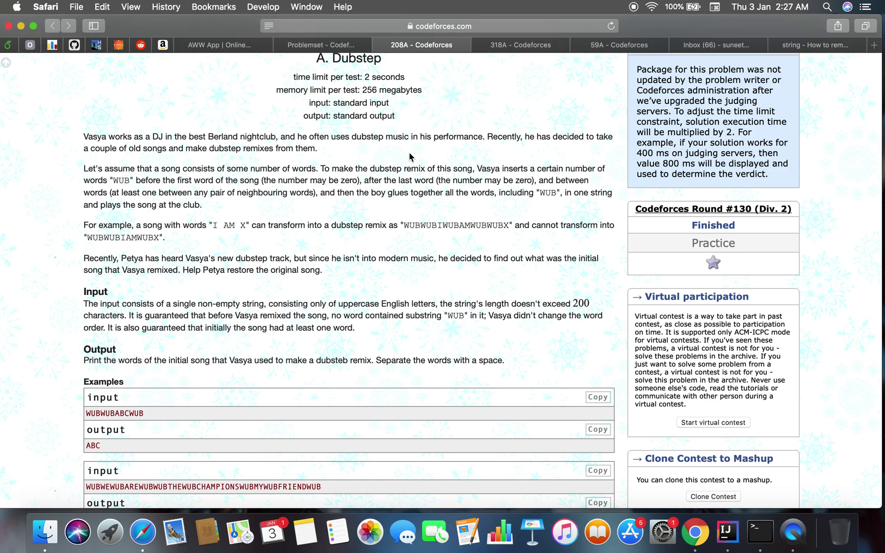
{"action": "scroll", "coordinate": [410, 158], "scroll_direction": "up", "scroll_amount": 3}
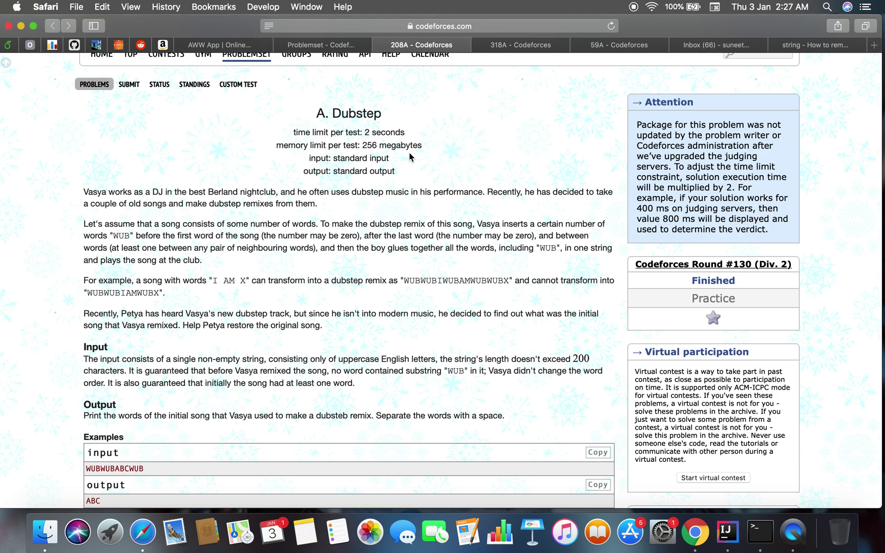
- Dismiss the address suggestions and highlight the WUBs in the statement's example remix
{"action": "left_click", "coordinate": [500, 26]}
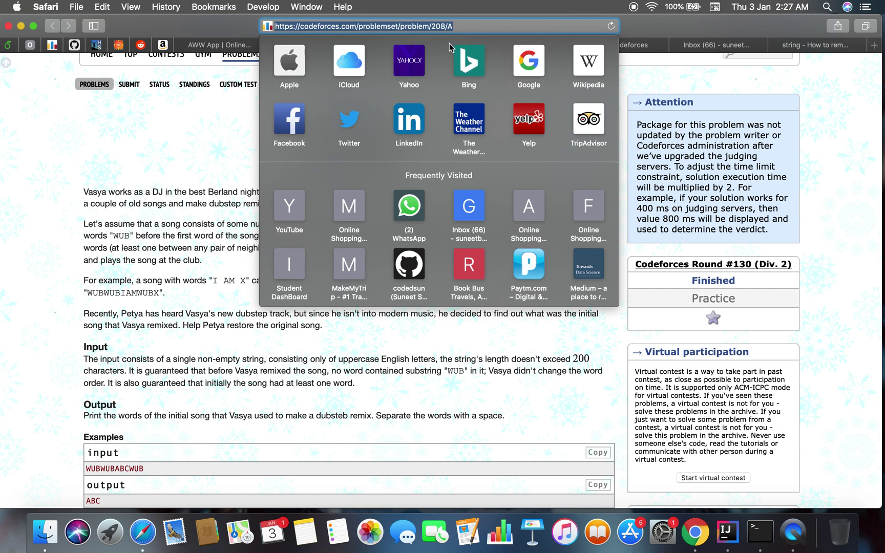
{"action": "left_click", "coordinate": [218, 218]}
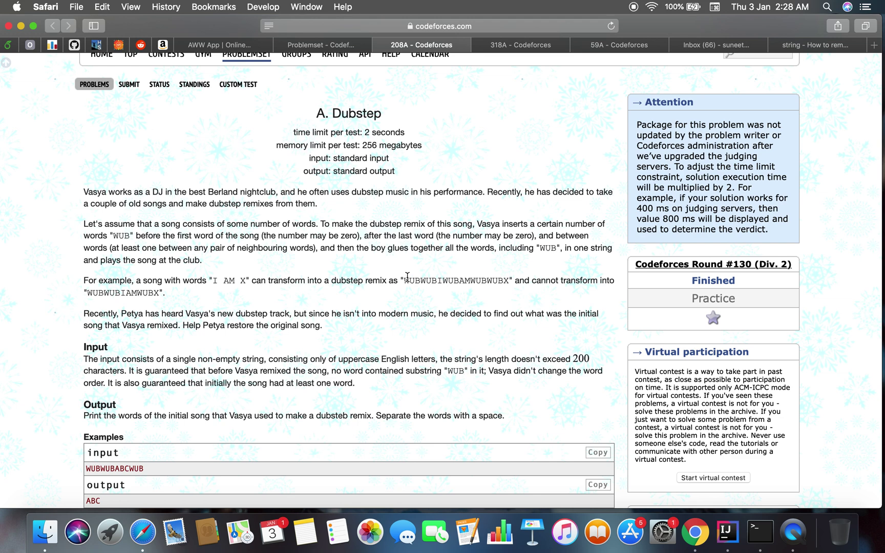
{"action": "left_click_drag", "start_coordinate": [404, 281], "coordinate": [420, 283]}
{"action": "left_click_drag", "start_coordinate": [444, 281], "coordinate": [503, 281]}
{"action": "left_click", "coordinate": [503, 281]}
- Highlight the WUB placement rules and the invalid remix WUBWUBIAMWUBX
{"action": "left_click_drag", "start_coordinate": [207, 235], "coordinate": [274, 235]}
{"action": "left_click_drag", "start_coordinate": [362, 235], "coordinate": [422, 235]}
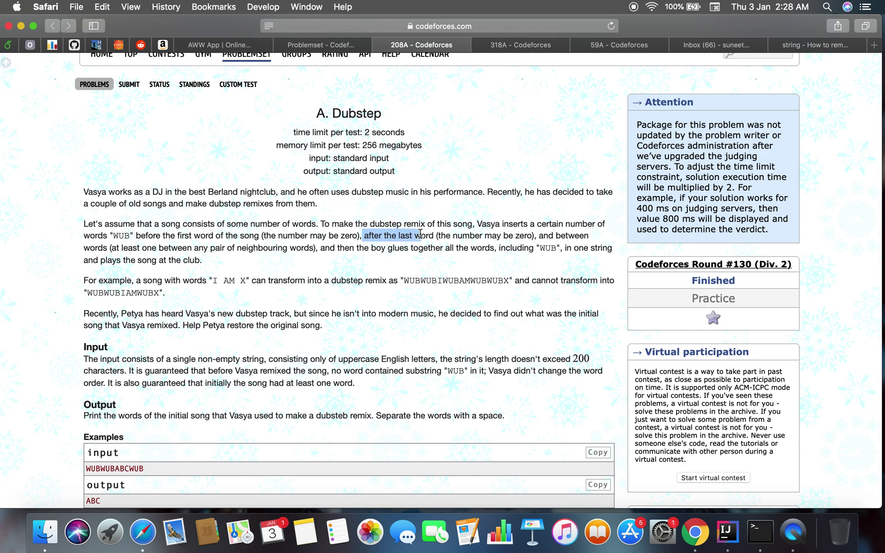
{"action": "double_click", "coordinate": [94, 247]}
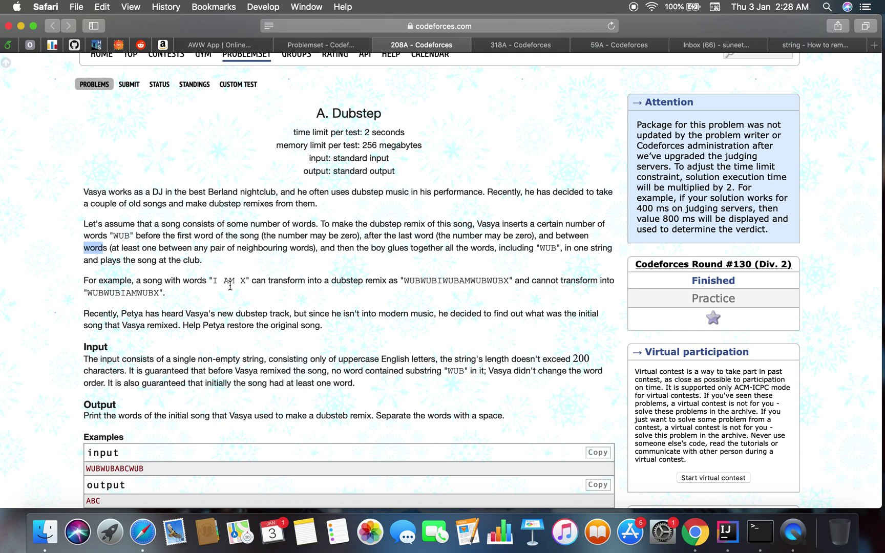
{"action": "left_click_drag", "start_coordinate": [87, 292], "coordinate": [119, 295]}
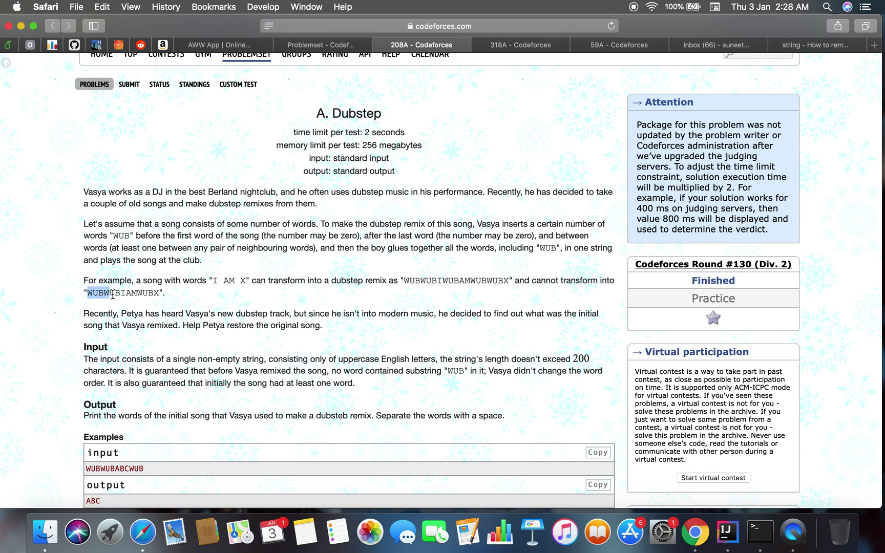
{"action": "left_click", "coordinate": [124, 292]}
{"action": "left_click_drag", "start_coordinate": [127, 292], "coordinate": [130, 293]}
{"action": "left_click", "coordinate": [129, 293]}
{"action": "left_click_drag", "start_coordinate": [164, 292], "coordinate": [85, 293]}
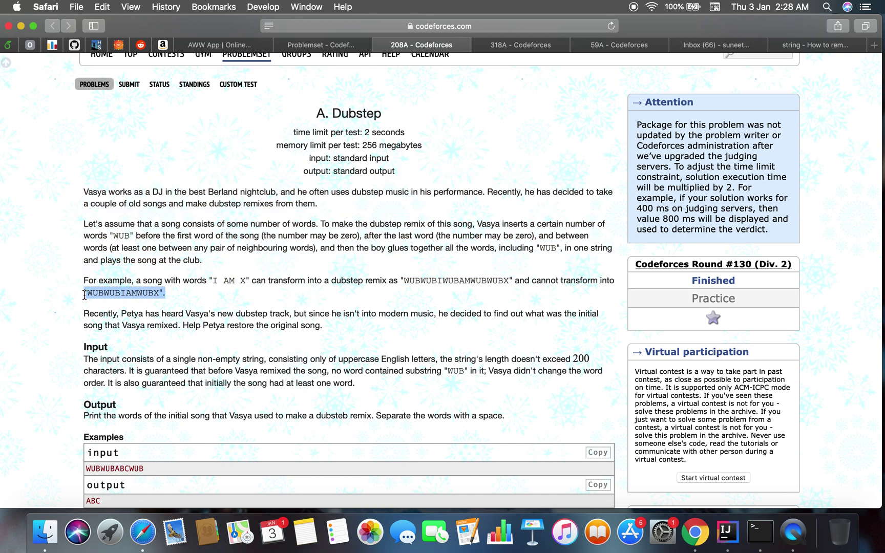
{"action": "left_click", "coordinate": [84, 295]}
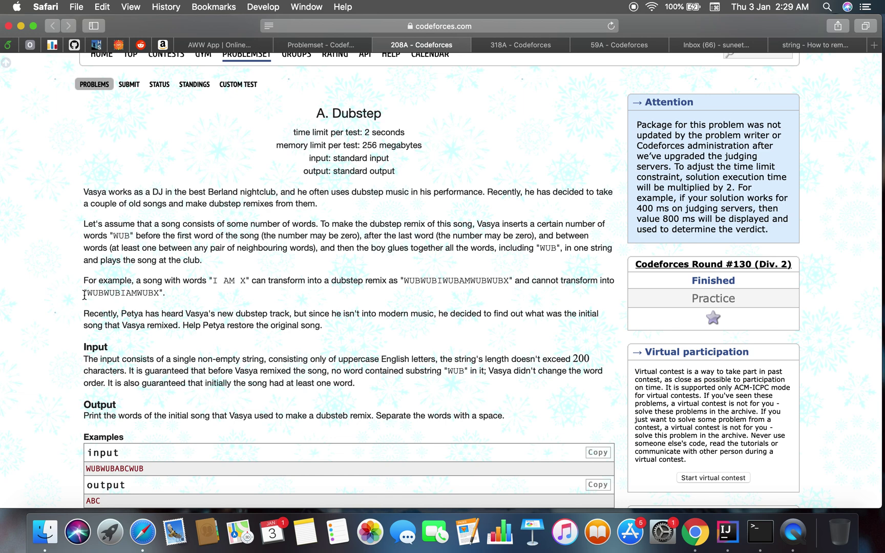
{"action": "scroll", "coordinate": [85, 295], "scroll_direction": "down", "scroll_amount": 5}
{"action": "scroll", "coordinate": [84, 296], "scroll_direction": "down", "scroll_amount": 2}
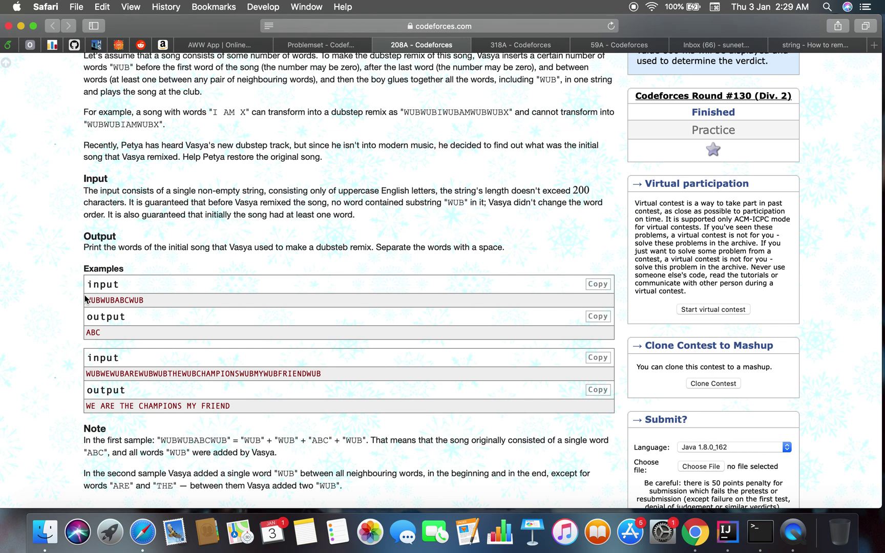
{"action": "scroll", "coordinate": [308, 345], "scroll_direction": "down", "scroll_amount": 4}
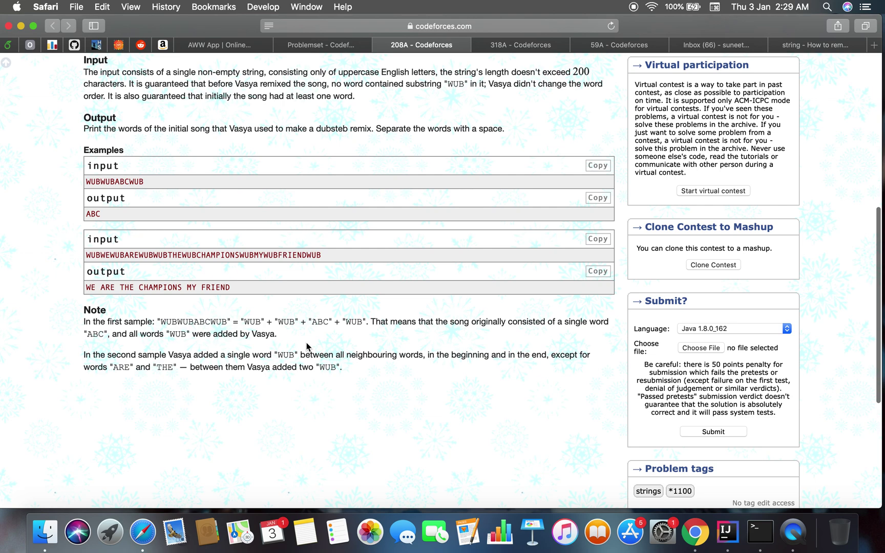
{"action": "scroll", "coordinate": [308, 346], "scroll_direction": "down", "scroll_amount": 3}
{"action": "scroll", "coordinate": [308, 346], "scroll_direction": "up", "scroll_amount": 2}
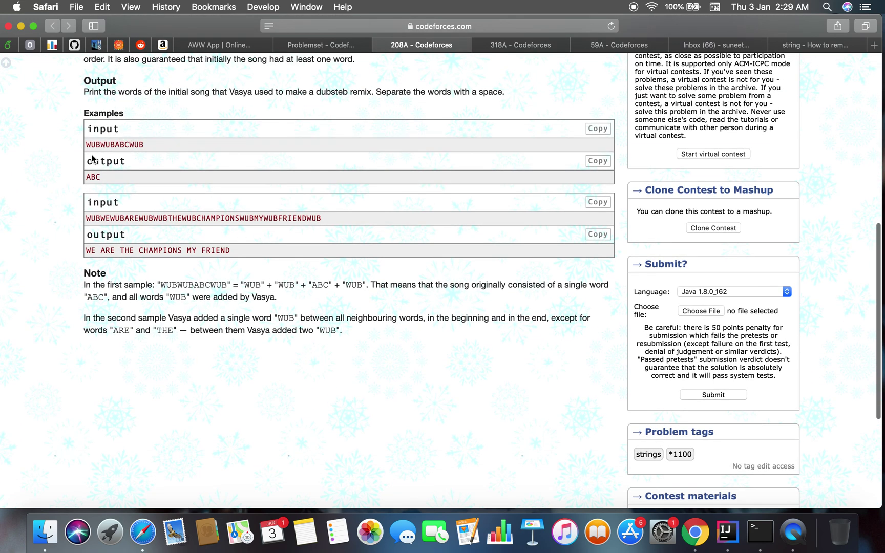
- Highlight the leading WUBs and ABC in the first sample input
{"action": "left_click_drag", "start_coordinate": [85, 146], "coordinate": [129, 146]}
{"action": "left_click_drag", "start_coordinate": [151, 145], "coordinate": [129, 146]}
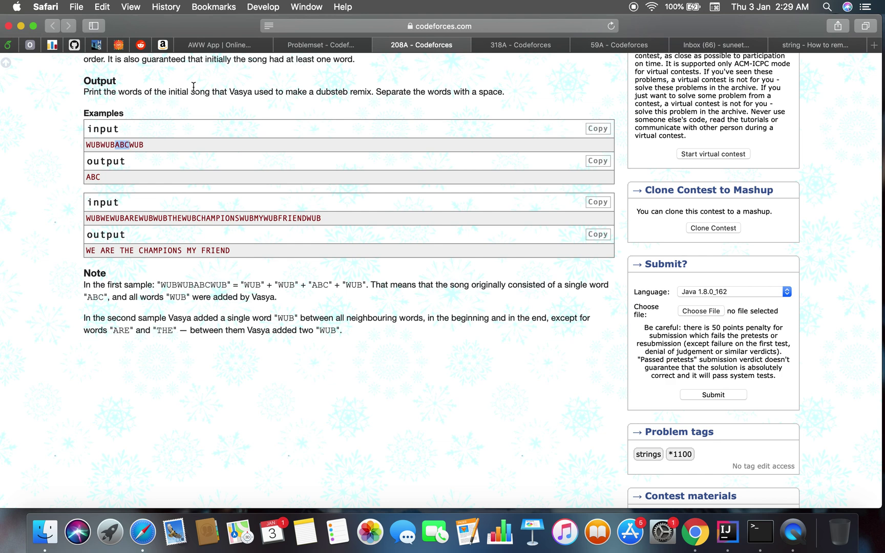
{"action": "key", "text": "ctrl+Right"}
- Create the Problem208A Java class under src and decline adding it to Git
{"action": "key", "text": "ctrl+Left"}
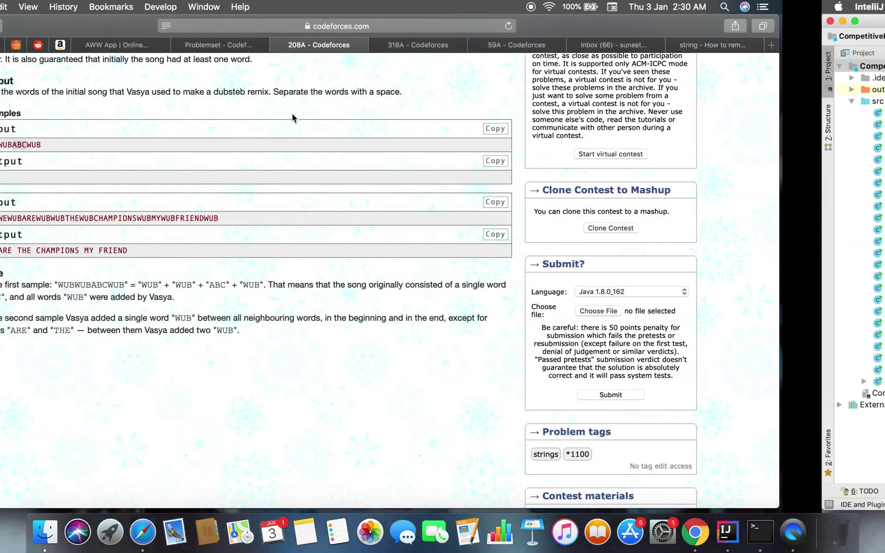
{"action": "key", "text": "ctrl+Right"}
{"action": "left_click", "coordinate": [56, 101]}
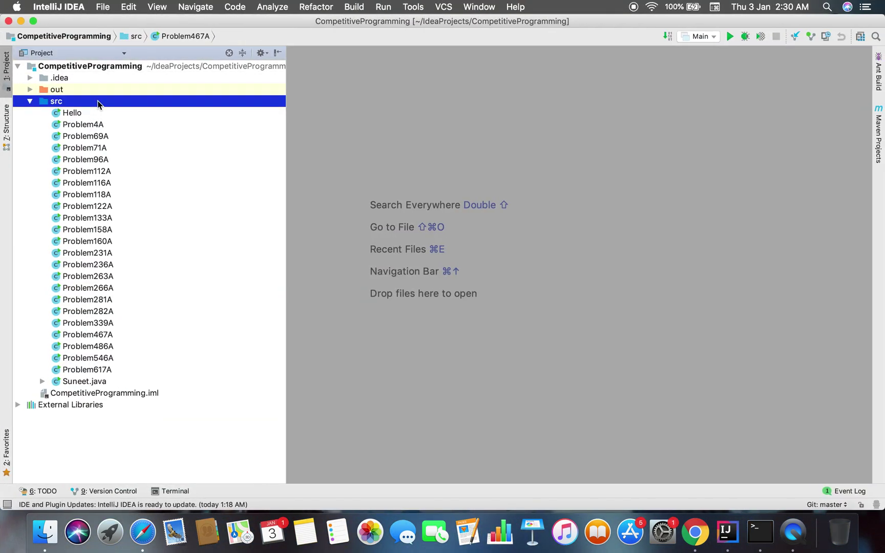
{"action": "right_click", "coordinate": [56, 101]}
{"action": "mouse_move", "coordinate": [122, 67]}
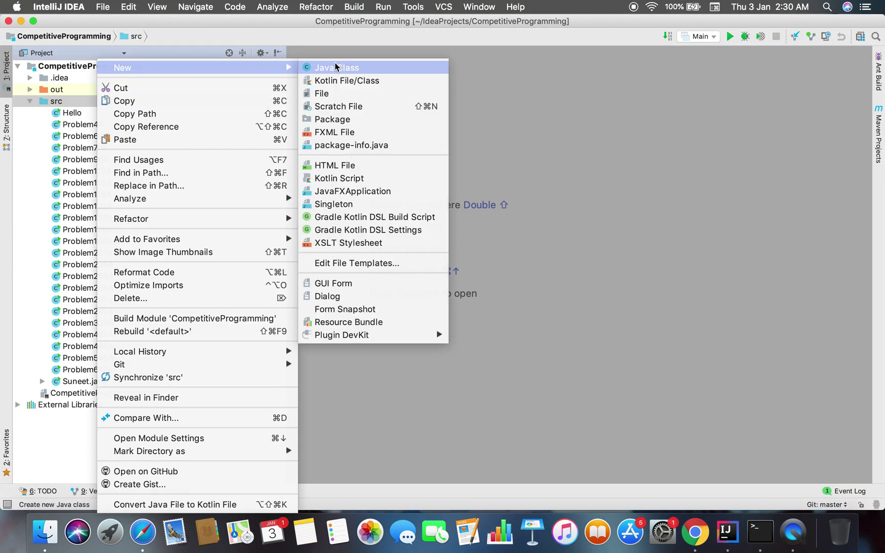
{"action": "left_click", "coordinate": [340, 60]}
{"action": "type", "text": "Problem20"}
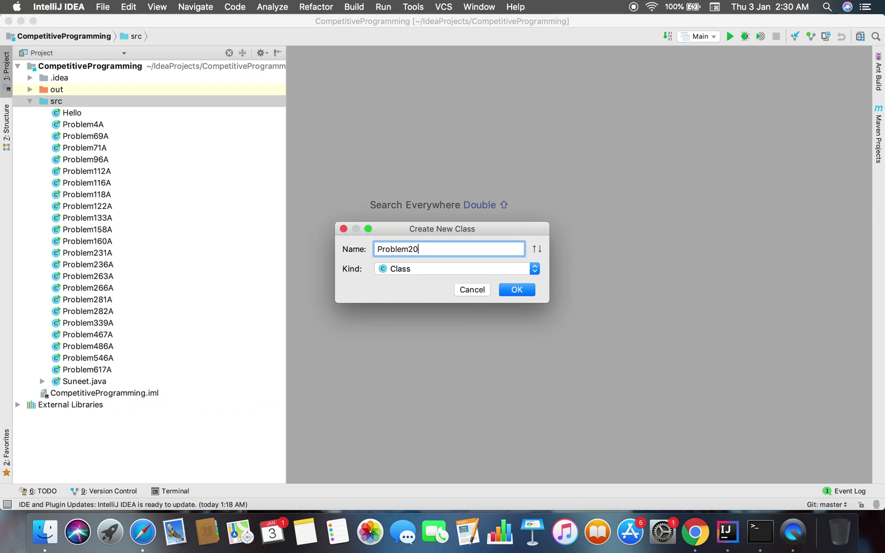
{"action": "type", "text": "8A"}
{"action": "key", "text": "Return"}
{"action": "key", "text": "ctrl+Left"}
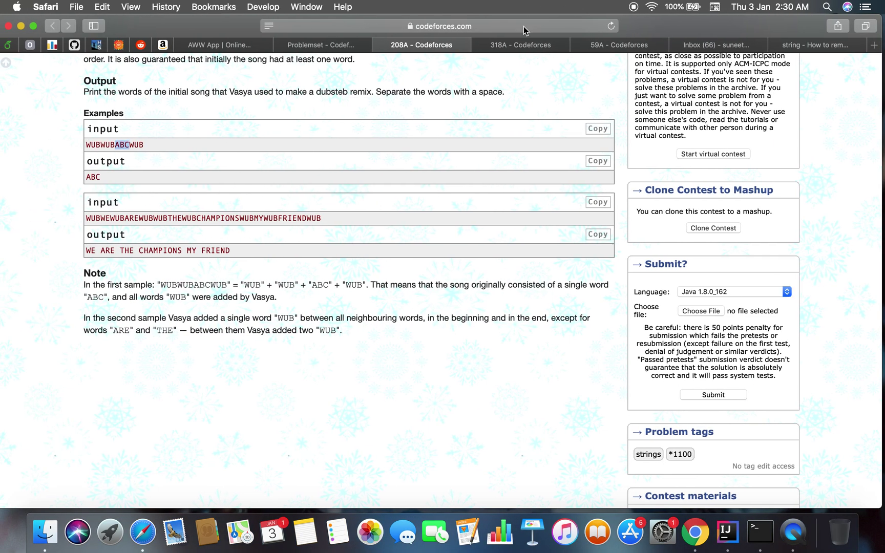
{"action": "left_click", "coordinate": [523, 26]}
{"action": "key", "text": "ctrl+Right"}
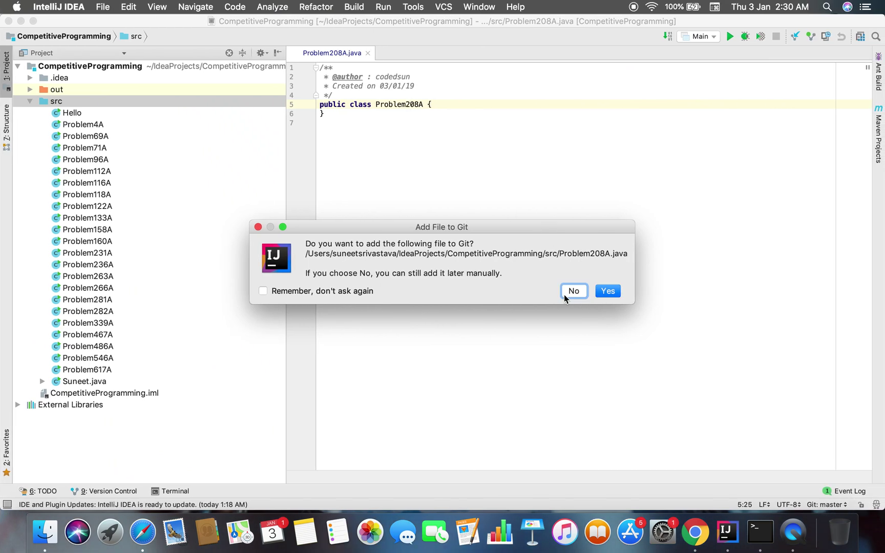
{"action": "left_click", "coordinate": [572, 291]}
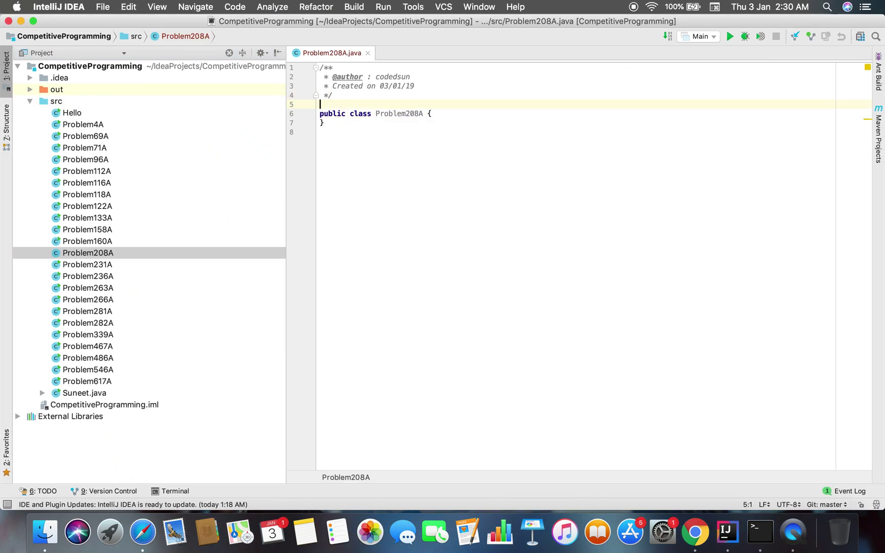
- Add a javadoc above the class containing the pasted 208A problem link
{"action": "key", "text": "Return"}
{"action": "type", "text": "/**"}
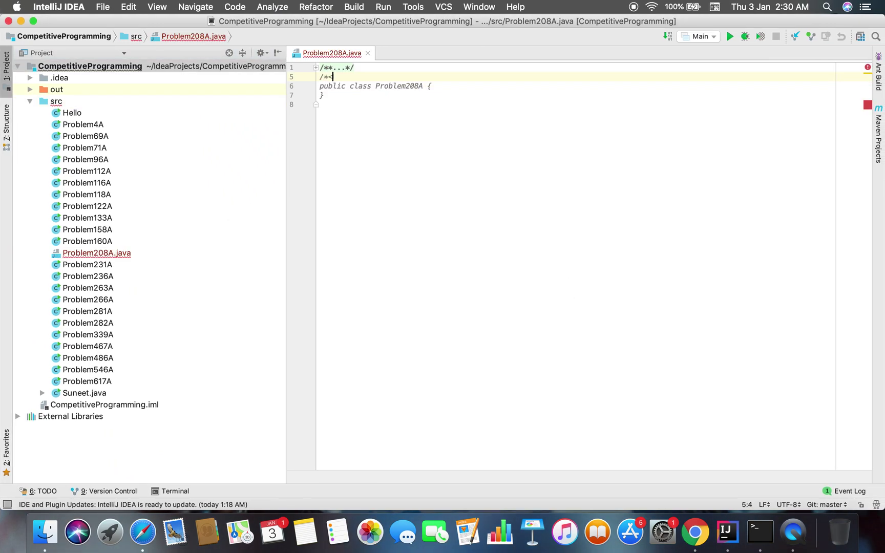
{"action": "key", "text": "BackSpace"}
{"action": "type", "text": "*"}
{"action": "key", "text": "Return"}
{"action": "type", "text": "* <a"}
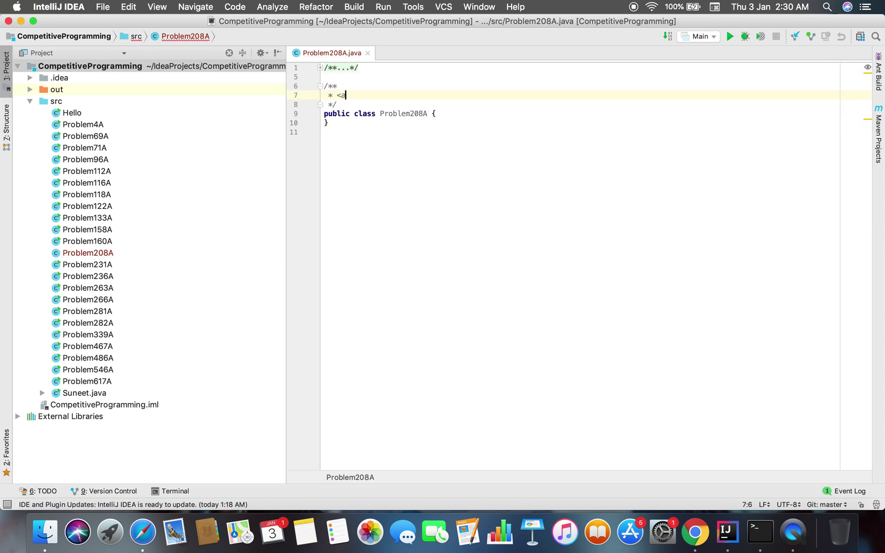
{"action": "type", "text": " href=\""}
{"action": "type", "text": "https://codeforces.com/problemset/problem/208/A"}
{"action": "type", "text": "\"/"}
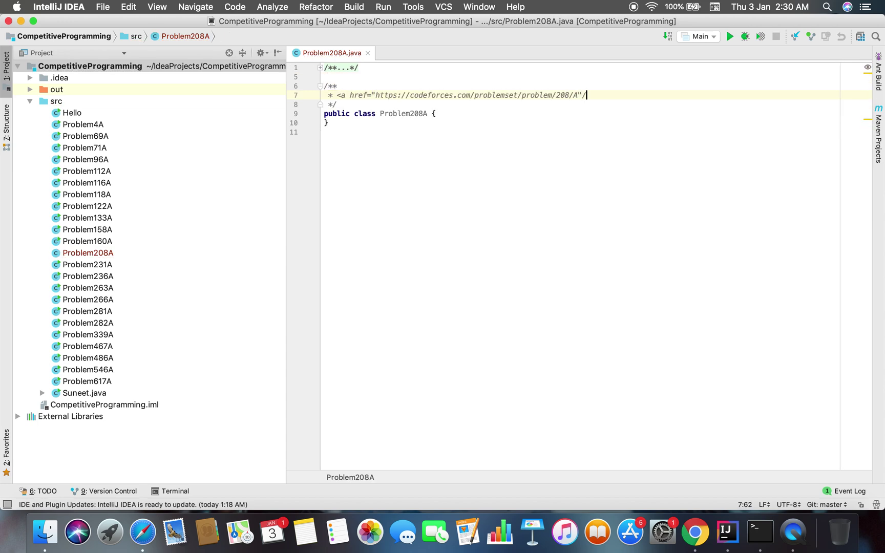
{"action": "type", "text": ">"}
{"action": "key", "text": "Down"}
{"action": "key", "text": "Down"}
{"action": "key", "text": "End"}
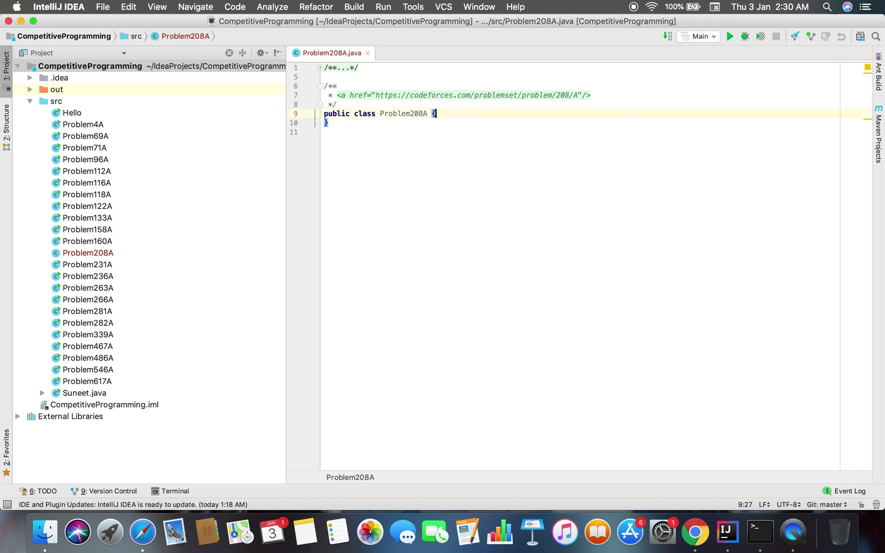
- Add a psvm main method that reads a string with new Scanner(System.in).next()
{"action": "key", "text": "Return"}
{"action": "type", "text": "psvm"}
{"action": "key", "text": "Tab"}
{"action": "type", "text": "Sca"}
{"action": "key", "text": "Return"}
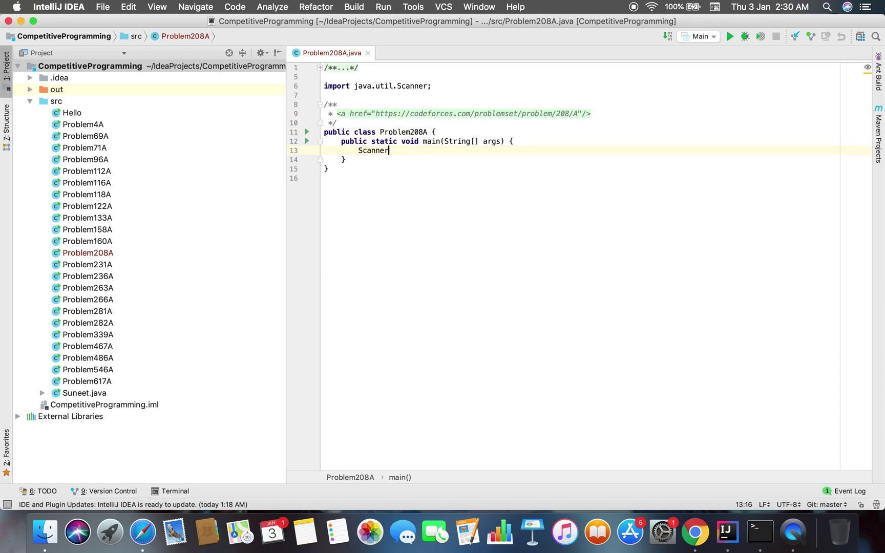
{"action": "type", "text": " sc = new Sa"}
{"action": "type", "text": "ca"}
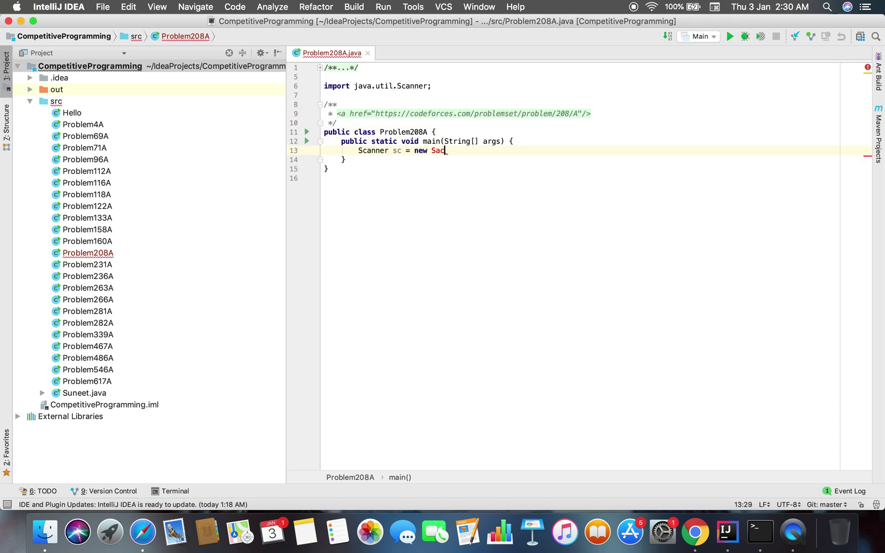
{"action": "key", "text": "Return"}
{"action": "type", "text": "System"}
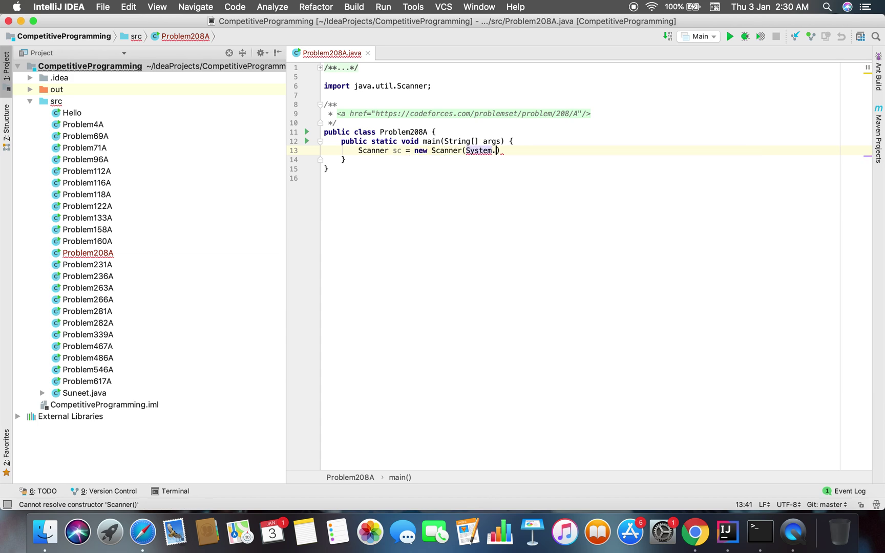
{"action": "type", "text": "."}
{"action": "key", "text": "Return"}
{"action": "type", "text": ");"}
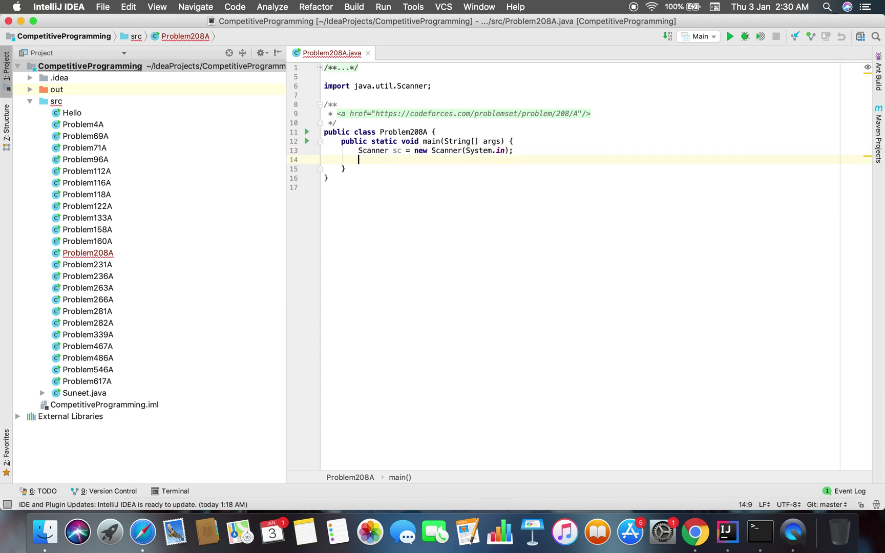
{"action": "key", "text": "Return"}
{"action": "type", "text": "St"}
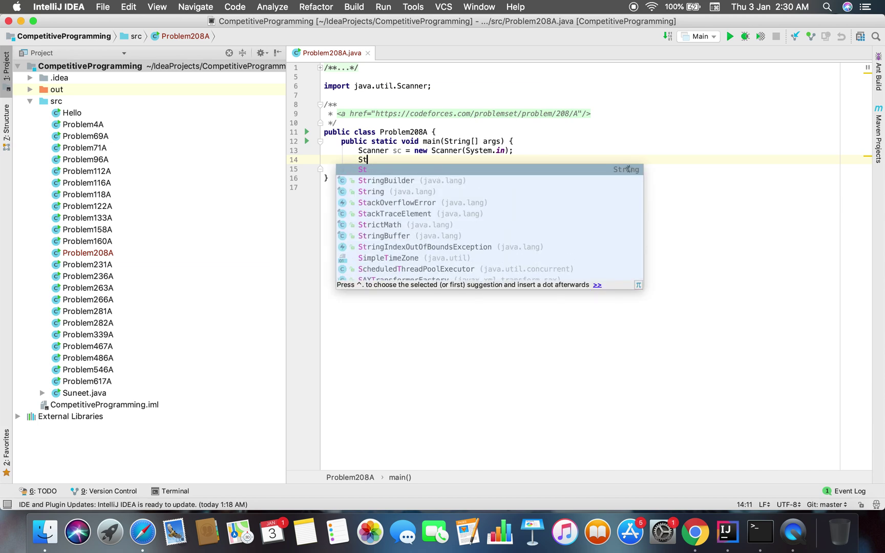
{"action": "type", "text": "ring sc"}
{"action": "key", "text": "BackSpace"}
{"action": "key", "text": "BackSpace"}
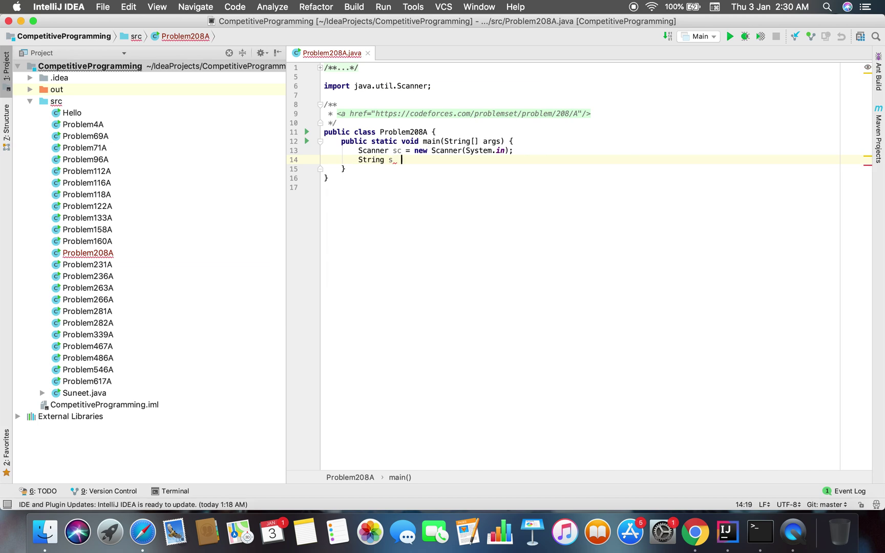
{"action": "type", "text": "= sc.next("}
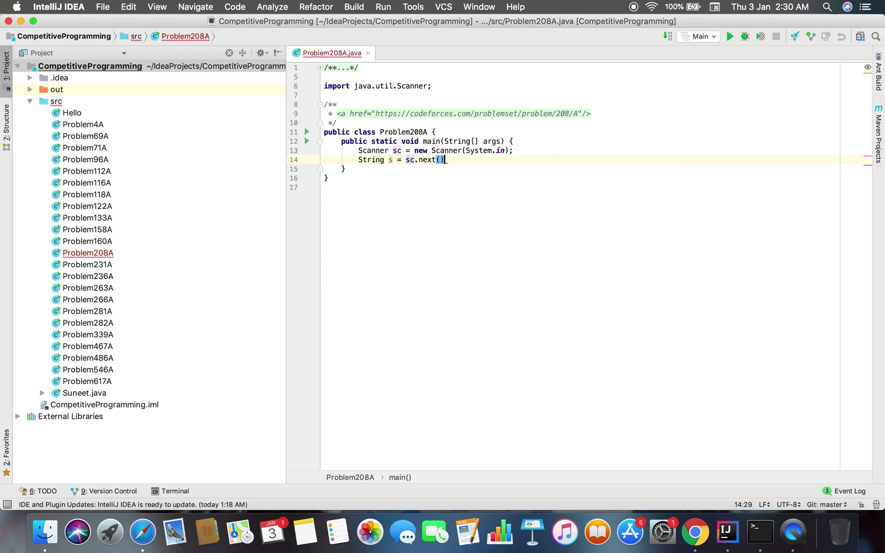
{"action": "key", "text": "Return"}
{"action": "type", "text": ";"}
- Rename the variable to remixSong and start remixSong = remixSong.replaceAll()
{"action": "double_click", "coordinate": [391, 159]}
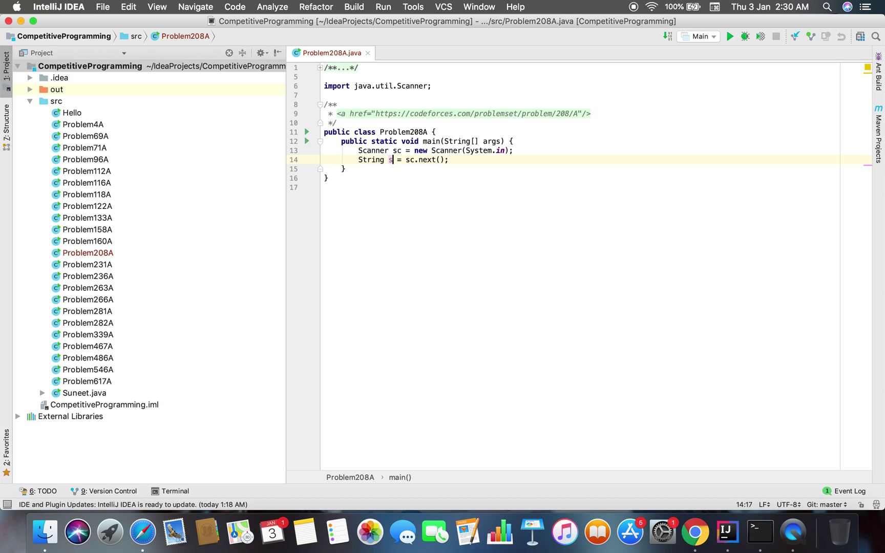
{"action": "type", "text": "remixSon"}
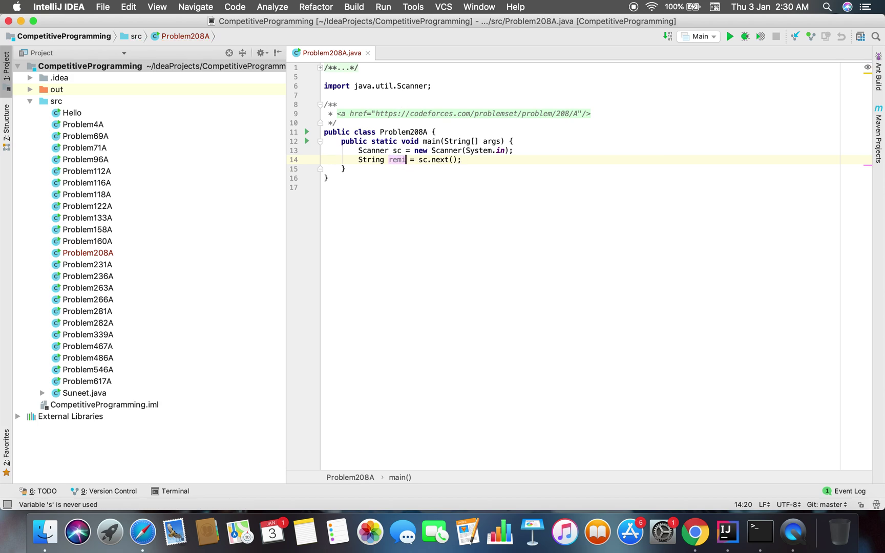
{"action": "type", "text": "g //g"}
{"action": "key", "text": "End"}
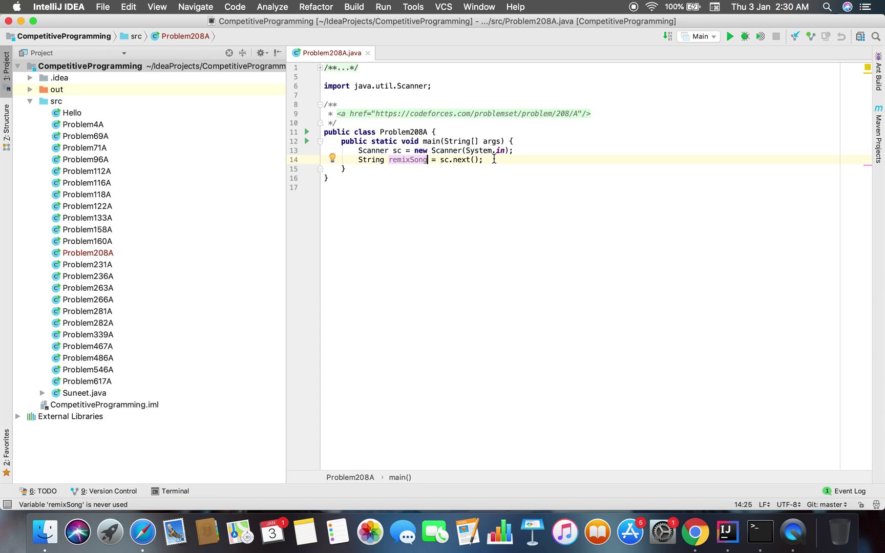
{"action": "type", "text": "//"}
{"action": "key", "text": "BackSpace"}
{"action": "key", "text": "BackSpace"}
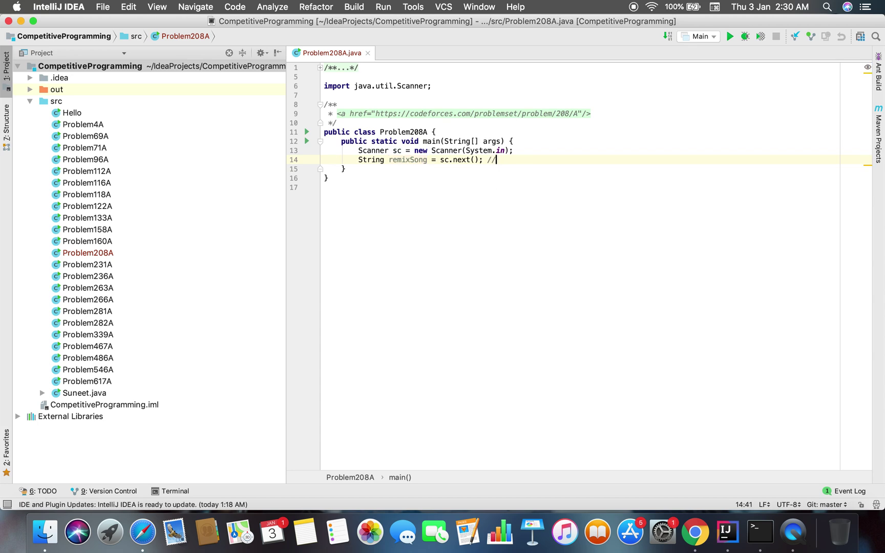
{"action": "type", "text": "//remix "}
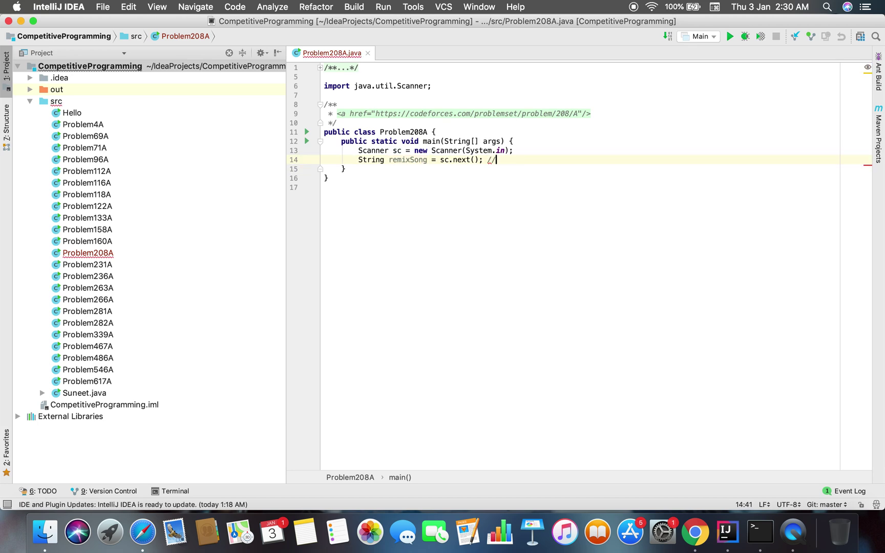
{"action": "type", "text": "song"}
{"action": "key", "text": "Return"}
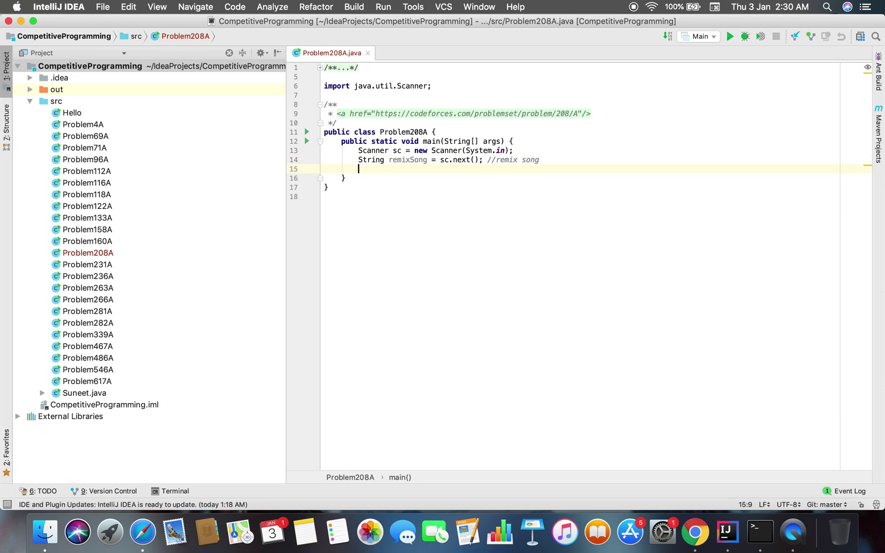
{"action": "type", "text": "rem"}
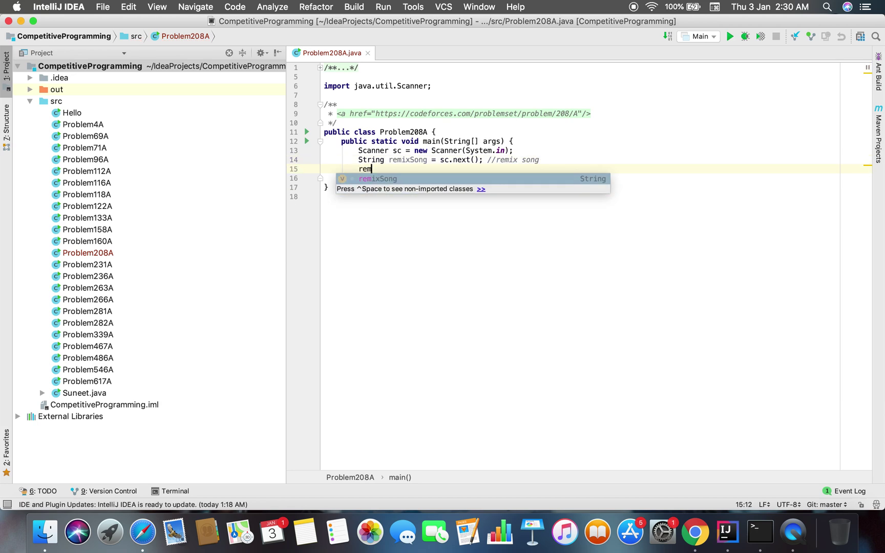
{"action": "key", "text": "Return"}
{"action": "type", "text": "= rem"}
{"action": "key", "text": "Return"}
{"action": "type", "text": ".re"}
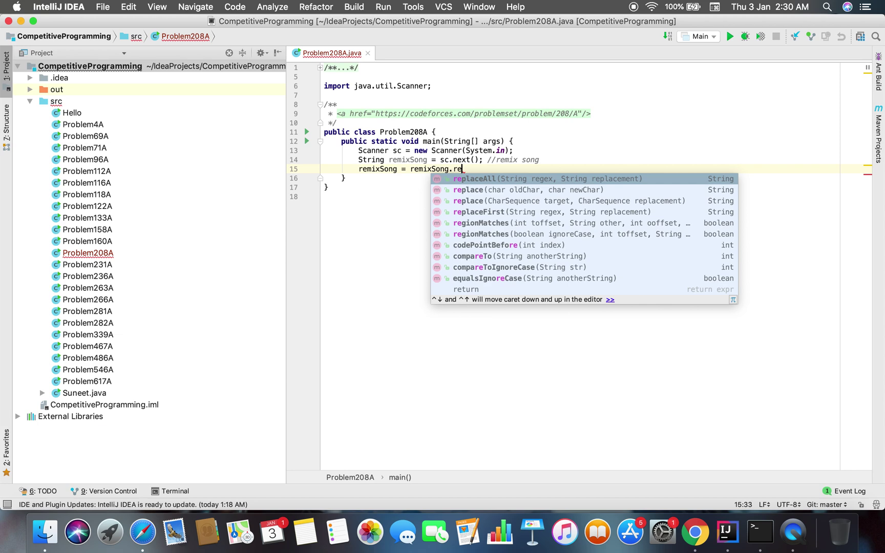
{"action": "key", "text": "Return"}
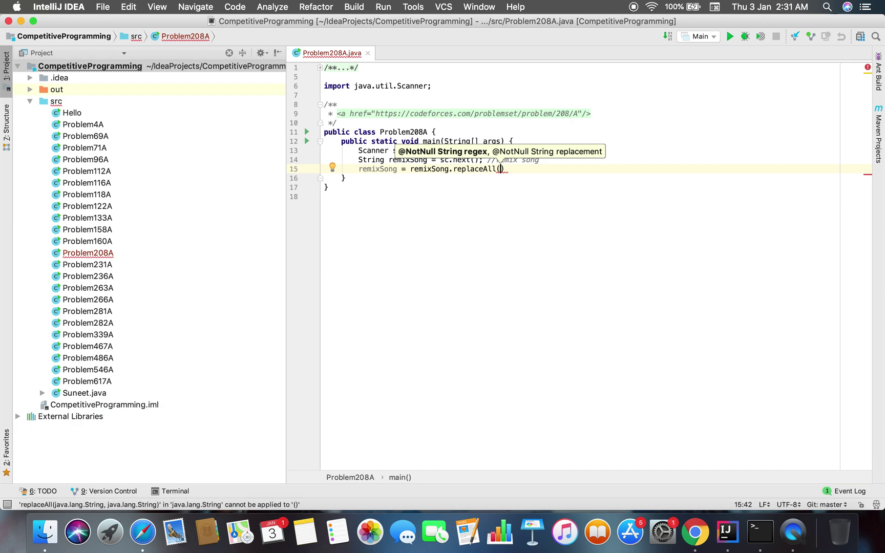
{"action": "key", "text": "super+Tab"}
{"action": "scroll", "coordinate": [247, 158], "scroll_direction": "up", "scroll_amount": 3}
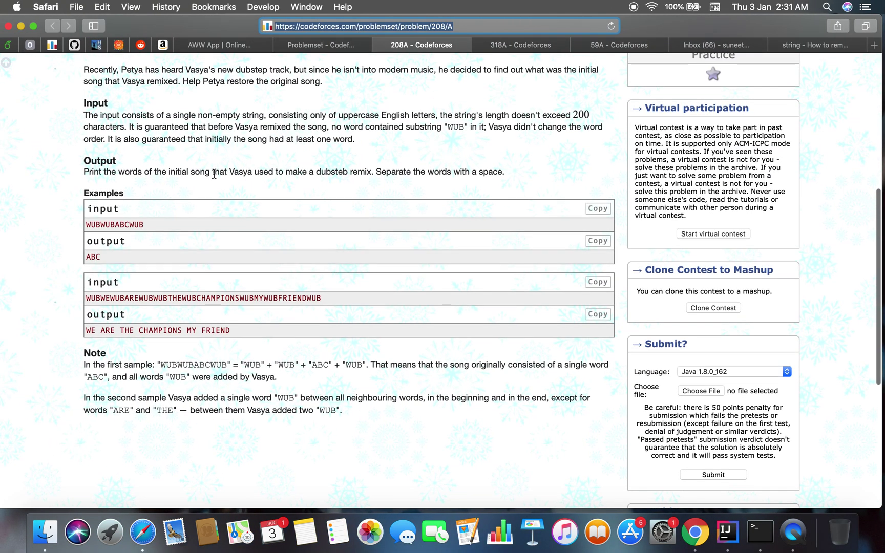
- Highlight the first WUB of WUBWUBABCWUB and switch to the AWW whiteboard tab
{"action": "left_click_drag", "start_coordinate": [86, 225], "coordinate": [104, 226]}
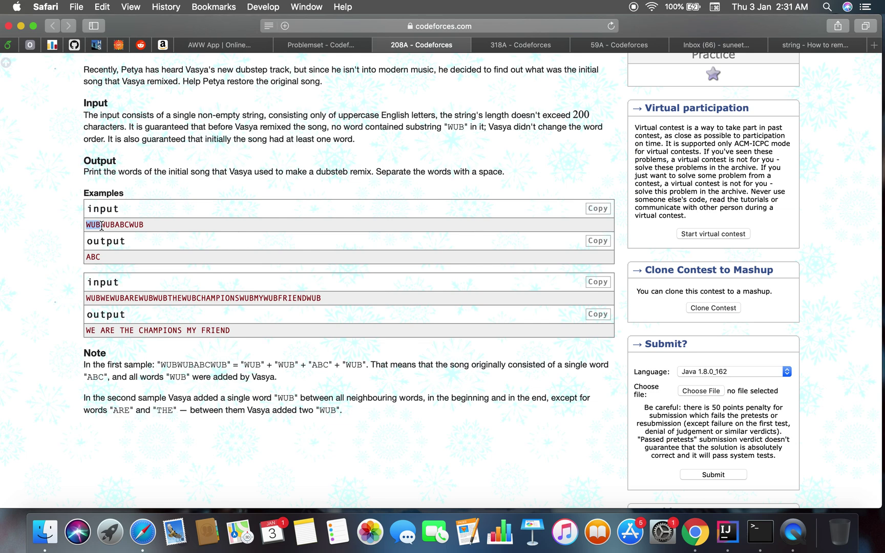
{"action": "left_click", "coordinate": [216, 45]}
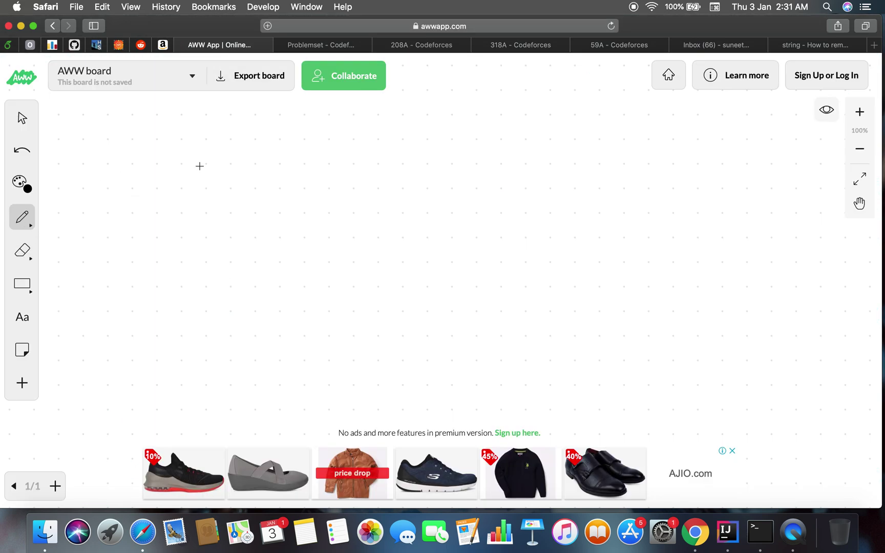
- Sketch WUB A WUB turning into _A_ => A on the whiteboard
{"action": "mouse_move", "coordinate": [200, 166]}
{"action": "left_mouse_down"}
{"action": "mouse_move", "coordinate": [238, 165]}
{"action": "mouse_move", "coordinate": [251, 186]}
{"action": "mouse_move", "coordinate": [262, 173]}
{"action": "mouse_move", "coordinate": [250, 188]}
{"action": "left_mouse_up"}
{"action": "left_click_drag", "start_coordinate": [287, 153], "coordinate": [286, 181]}
{"action": "left_click_drag", "start_coordinate": [288, 147], "coordinate": [298, 170]}
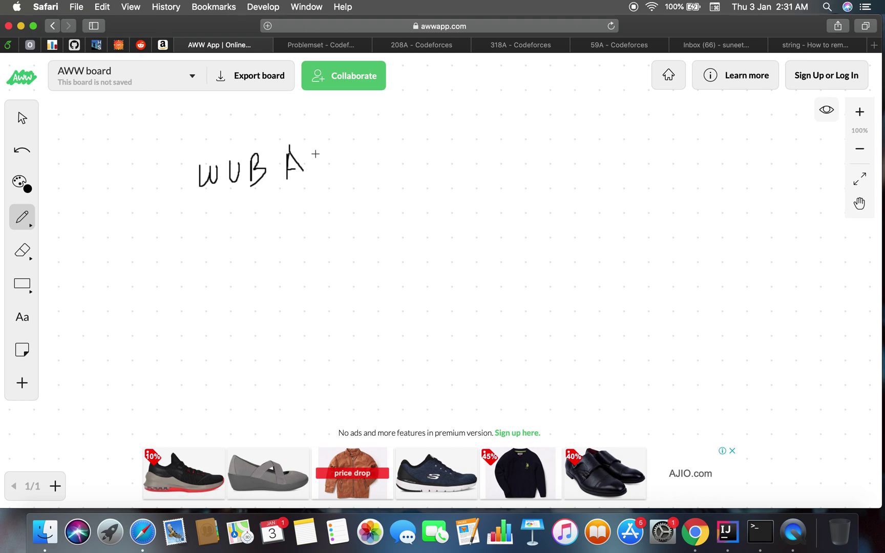
{"action": "right_click", "coordinate": [288, 172]}
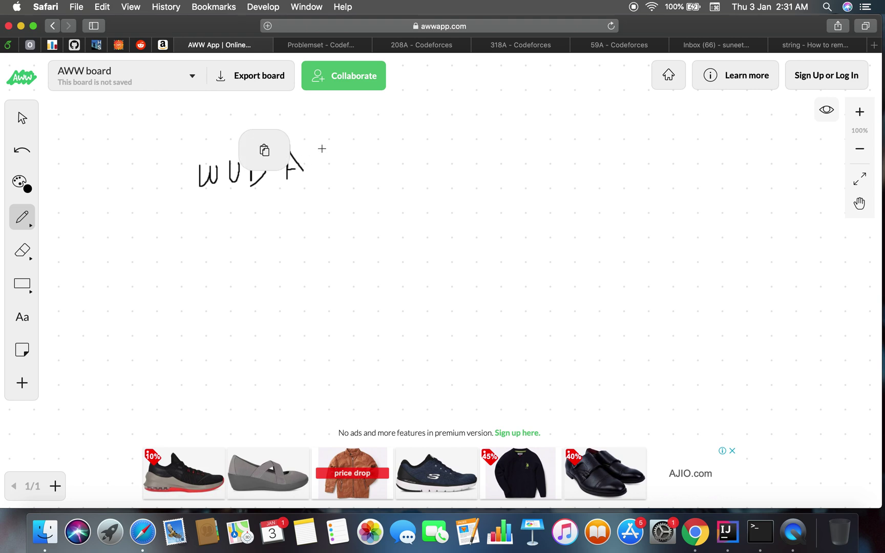
{"action": "mouse_move", "coordinate": [322, 149]}
{"action": "left_mouse_down"}
{"action": "mouse_move", "coordinate": [345, 168]}
{"action": "mouse_move", "coordinate": [368, 171]}
{"action": "mouse_move", "coordinate": [382, 194]}
{"action": "mouse_move", "coordinate": [401, 163]}
{"action": "left_mouse_up"}
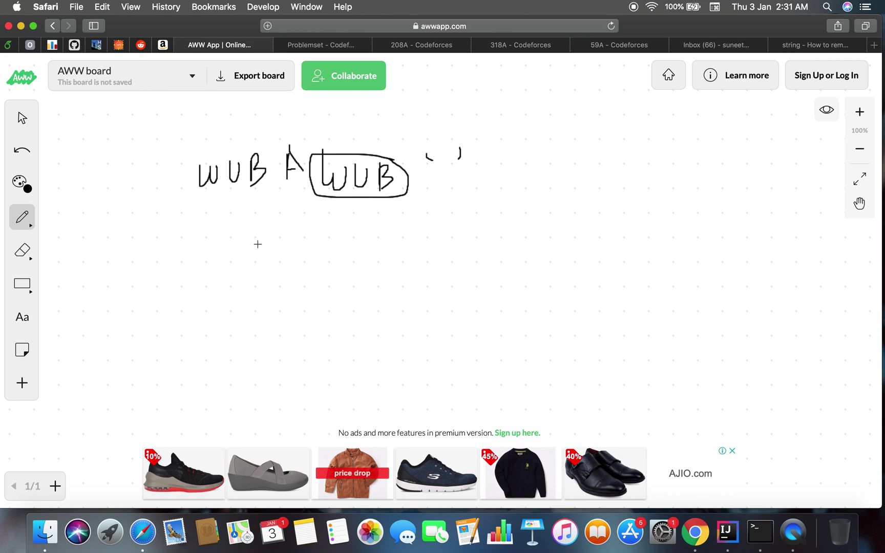
{"action": "mouse_move", "coordinate": [295, 218]}
{"action": "left_mouse_down"}
{"action": "mouse_move", "coordinate": [283, 246]}
{"action": "mouse_move", "coordinate": [408, 233]}
{"action": "mouse_move", "coordinate": [403, 242]}
{"action": "mouse_move", "coordinate": [435, 221]}
{"action": "mouse_move", "coordinate": [449, 258]}
{"action": "mouse_move", "coordinate": [419, 256]}
{"action": "mouse_move", "coordinate": [444, 242]}
{"action": "mouse_move", "coordinate": [442, 220]}
{"action": "mouse_move", "coordinate": [411, 263]}
{"action": "mouse_move", "coordinate": [450, 220]}
{"action": "left_mouse_up"}
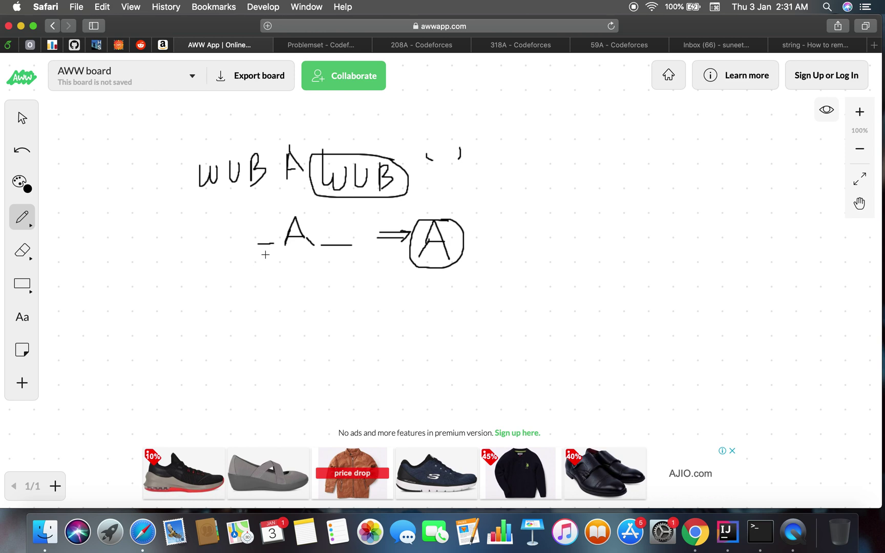
- Draw an arrow to the blank before A and label it 'space'
{"action": "left_click_drag", "start_coordinate": [256, 248], "coordinate": [234, 294]}
{"action": "mouse_move", "coordinate": [242, 255]}
{"action": "left_mouse_down"}
{"action": "mouse_move", "coordinate": [266, 246]}
{"action": "mouse_move", "coordinate": [260, 268]}
{"action": "left_mouse_up"}
{"action": "mouse_move", "coordinate": [227, 297]}
{"action": "left_mouse_down"}
{"action": "mouse_move", "coordinate": [230, 349]}
{"action": "mouse_move", "coordinate": [230, 312]}
{"action": "mouse_move", "coordinate": [244, 311]}
{"action": "left_mouse_up"}
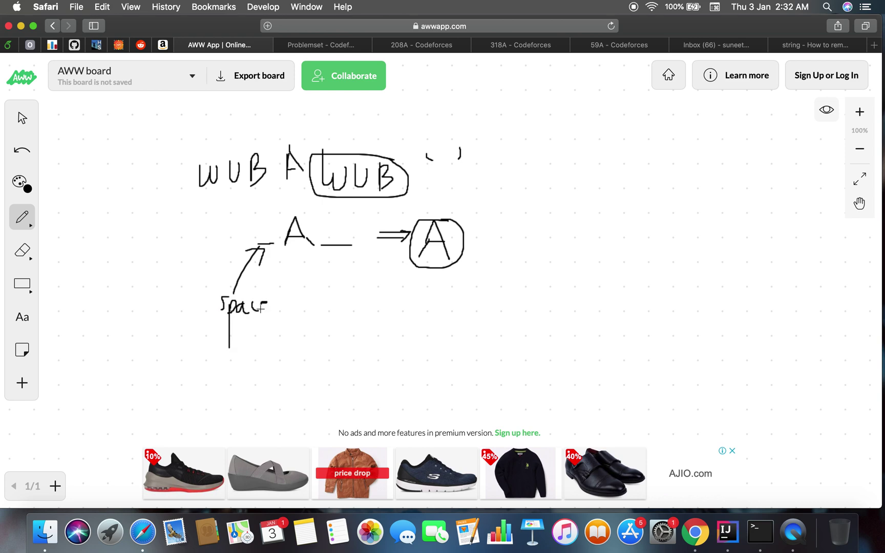
{"action": "key", "text": "ctrl+Right"}
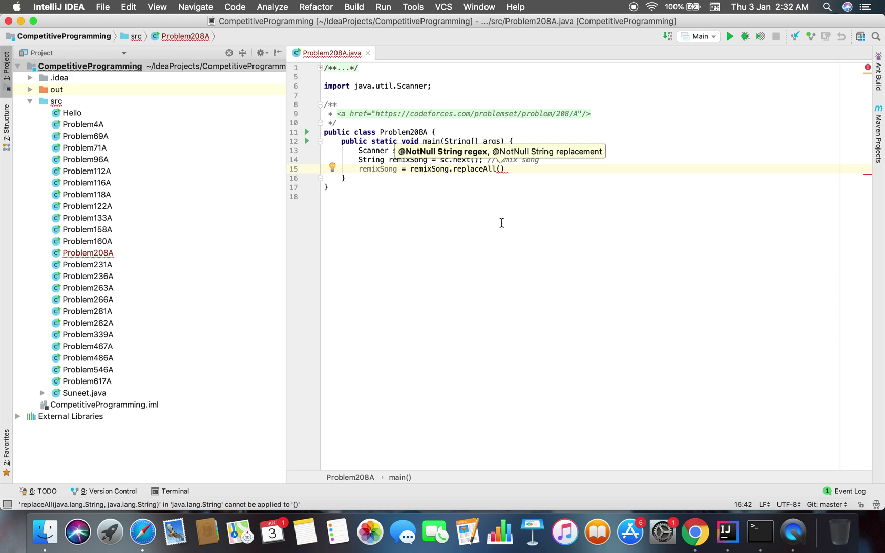
{"action": "type", "text": "("}
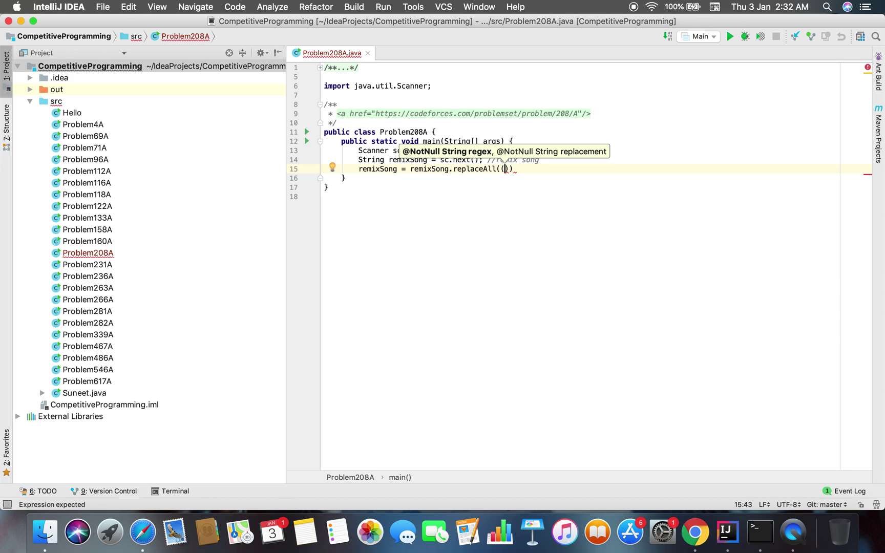
{"action": "type", "text": "WUB"}
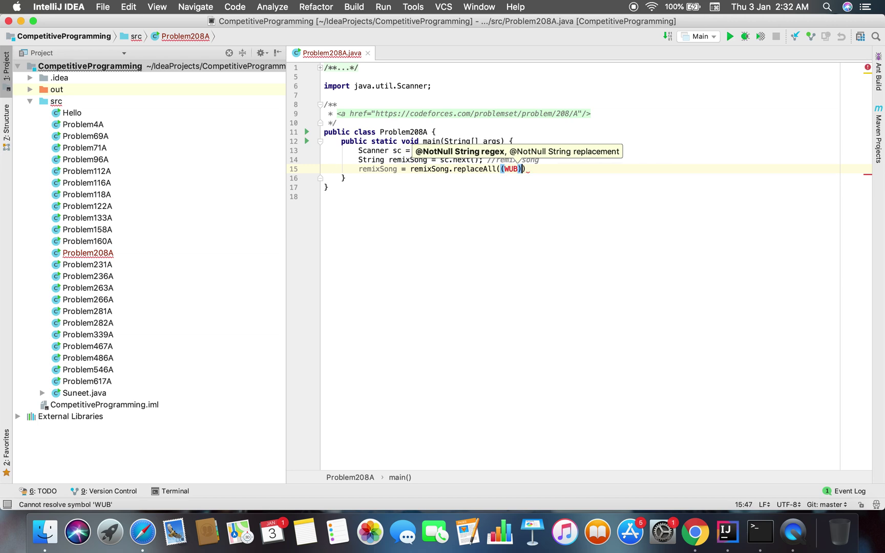
- Fill replaceAll with "(WUB)+" and " ", end with a semicolon, and reformat
{"action": "key", "text": "Left"}
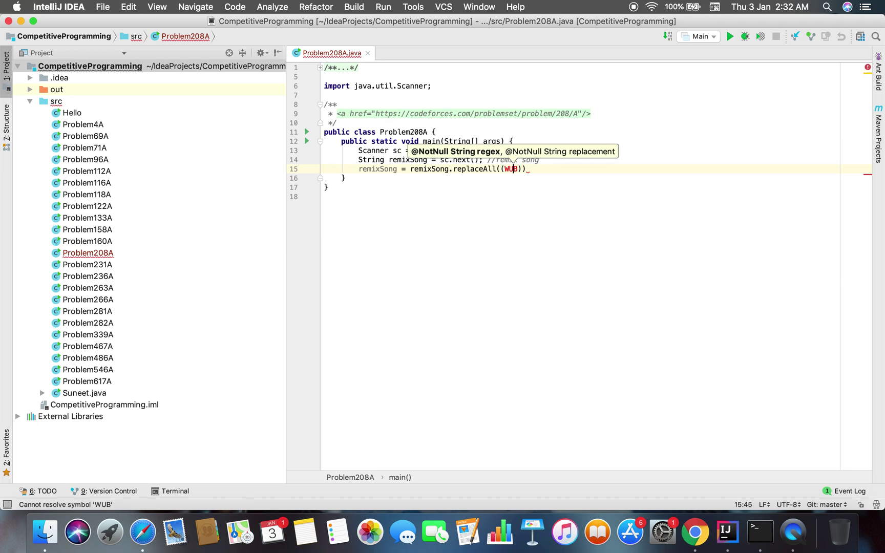
{"action": "key", "text": "Left"}
{"action": "key", "text": "Left"}
{"action": "key", "text": "Left"}
{"action": "type", "text": "\""}
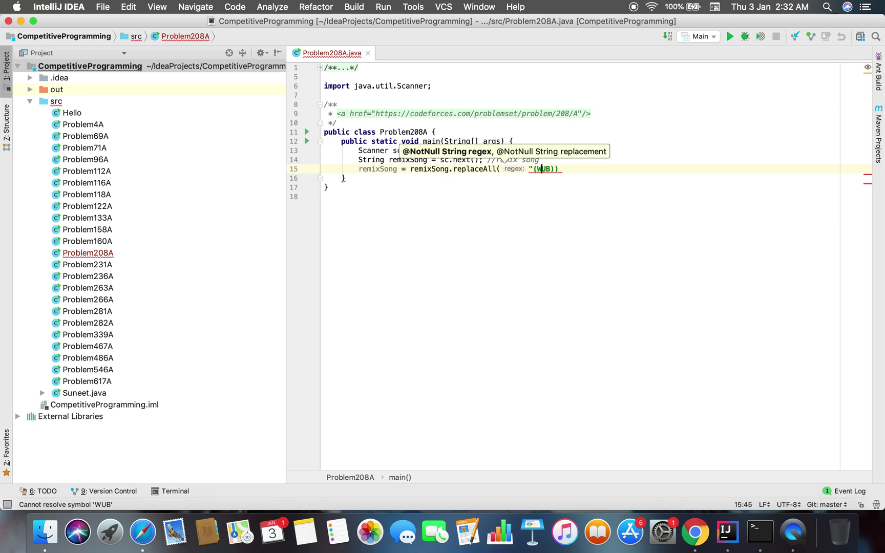
{"action": "key", "text": "Right"}
{"action": "key", "text": "Right"}
{"action": "key", "text": "Right"}
{"action": "type", "text": ")+\""}
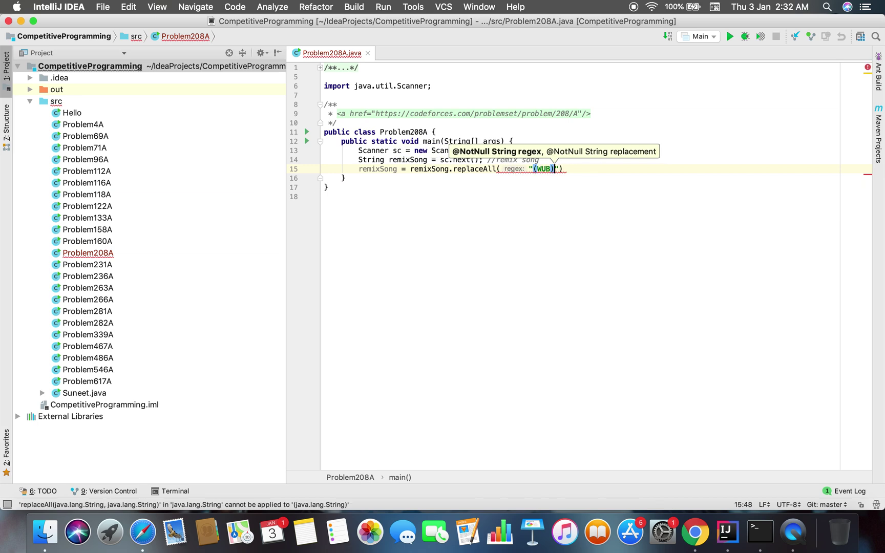
{"action": "type", "text": ", \""}
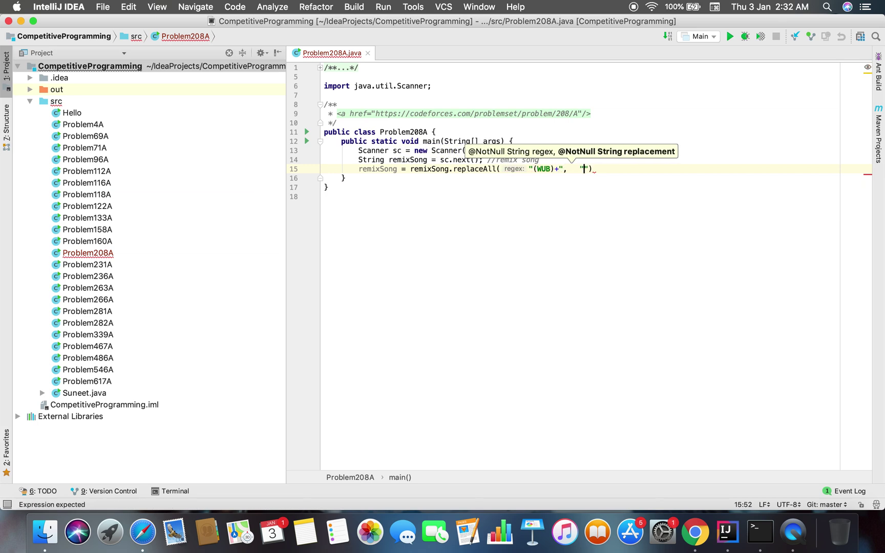
{"action": "key", "text": "Right"}
{"action": "key", "text": "Right"}
{"action": "type", "text": ";"}
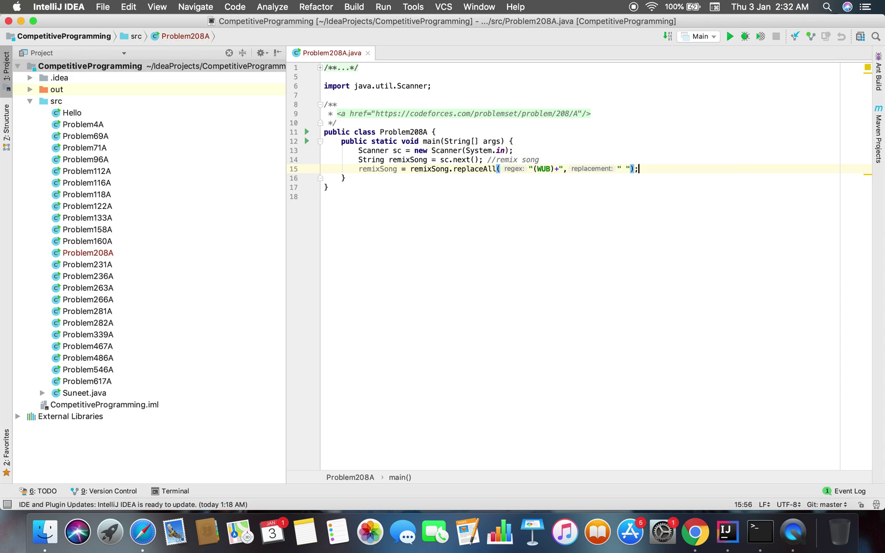
{"action": "key", "text": "alt+super+l"}
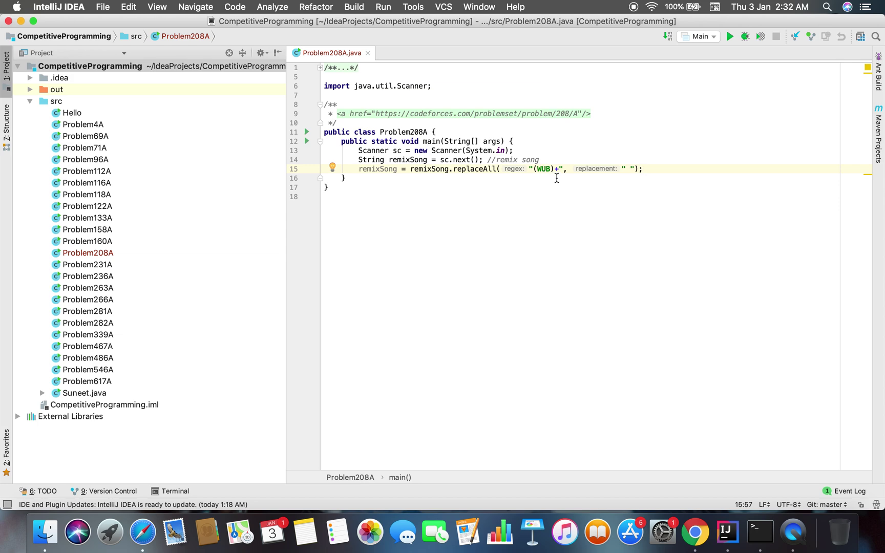
{"action": "left_click", "coordinate": [549, 169]}
- Add remixSong = remixSong.trim(); and System.out.println(remixSong) below the replacement
{"action": "left_click", "coordinate": [643, 168]}
{"action": "key", "text": "Return"}
{"action": "type", "text": "re"}
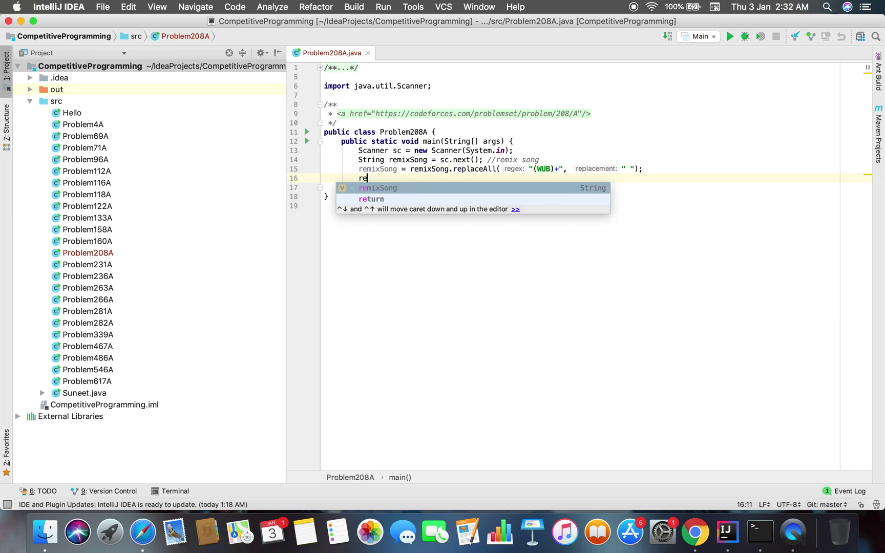
{"action": "type", "text": "mixSong = remixSong.tr"}
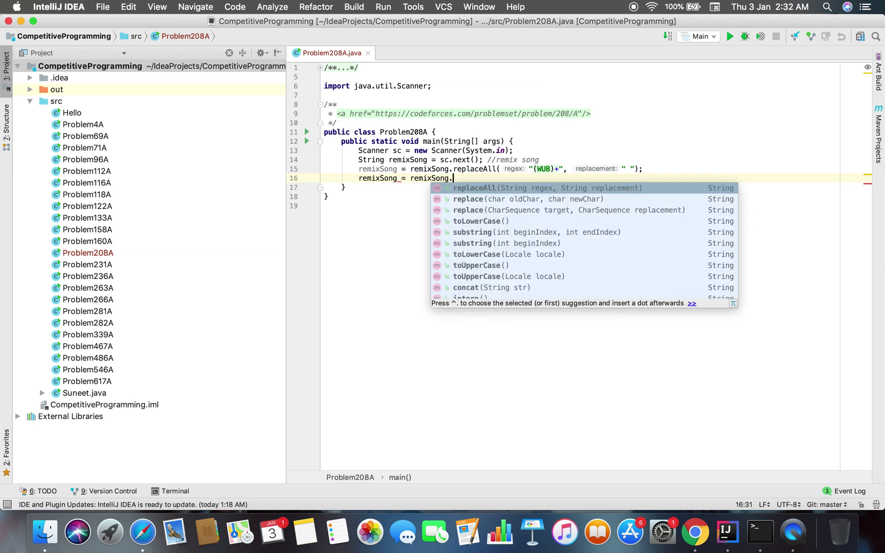
{"action": "key", "text": "Return"}
{"action": "type", "text": ";"}
{"action": "key", "text": "Return"}
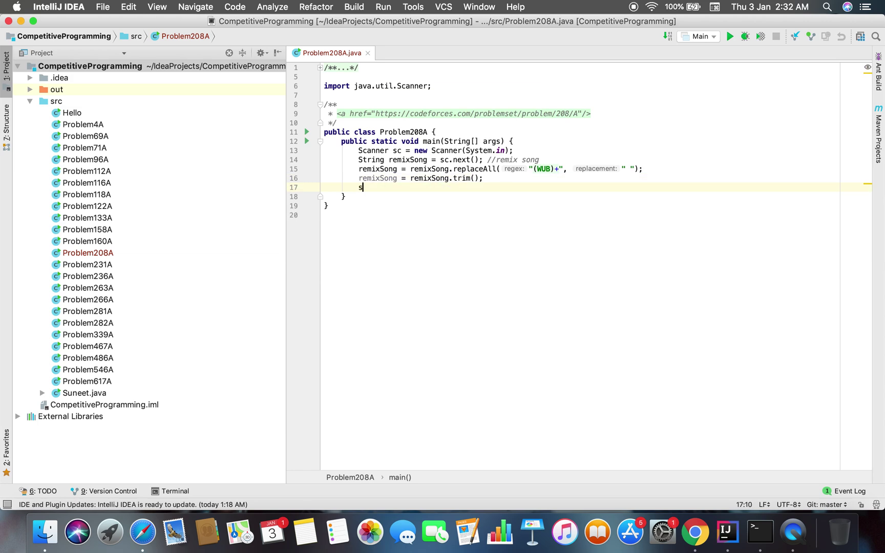
{"action": "type", "text": "sout"}
{"action": "key", "text": "Tab"}
{"action": "type", "text": "remixSong"}
{"action": "key", "text": "Tab"}
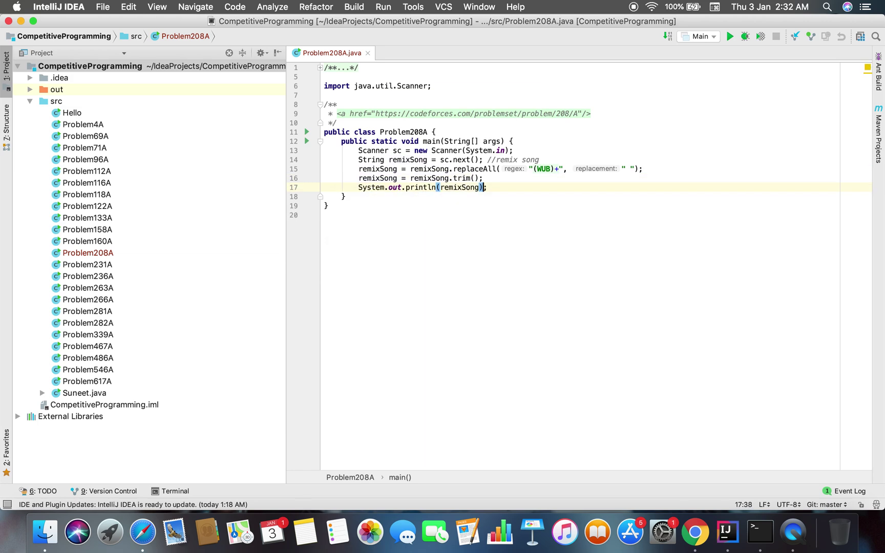
- Run Problem208A.main() on the first sample input, printing ABC
{"action": "right_click", "coordinate": [518, 182]}
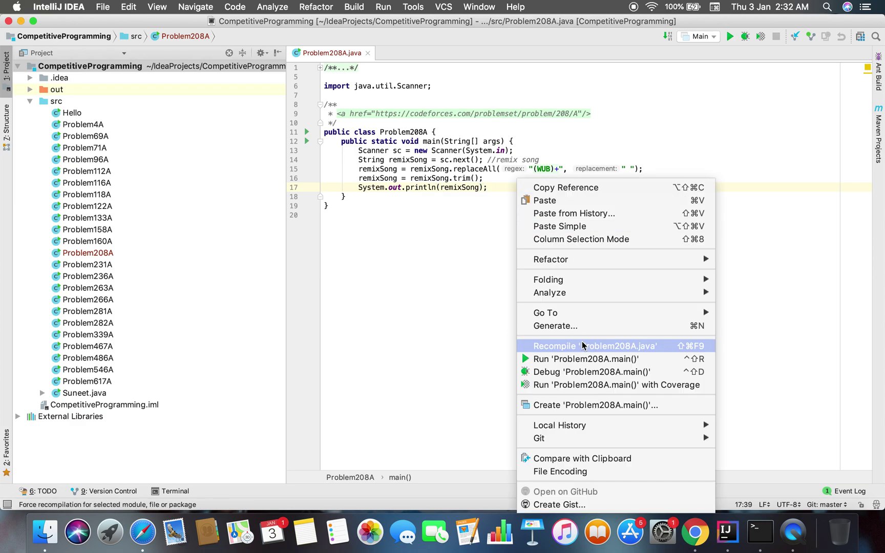
{"action": "key", "text": "ctrl+Left"}
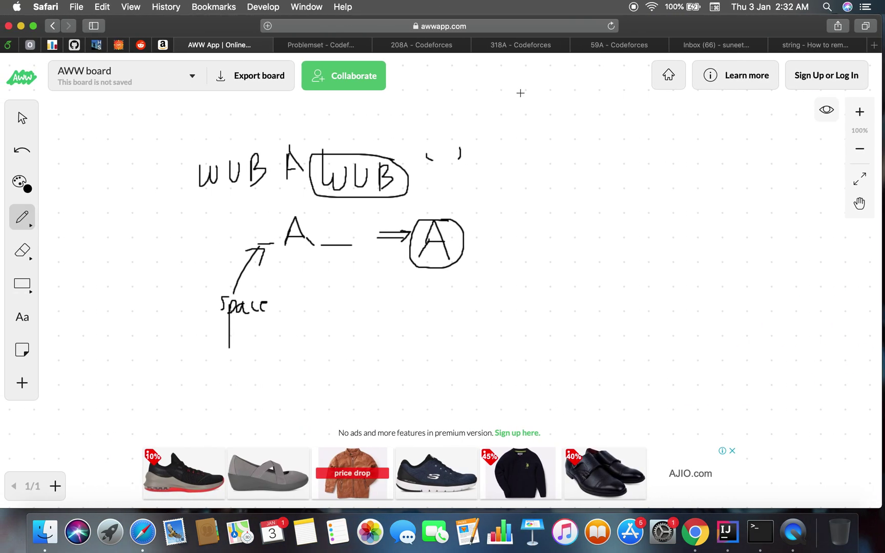
{"action": "left_click", "coordinate": [422, 46]}
{"action": "left_click", "coordinate": [598, 209]}
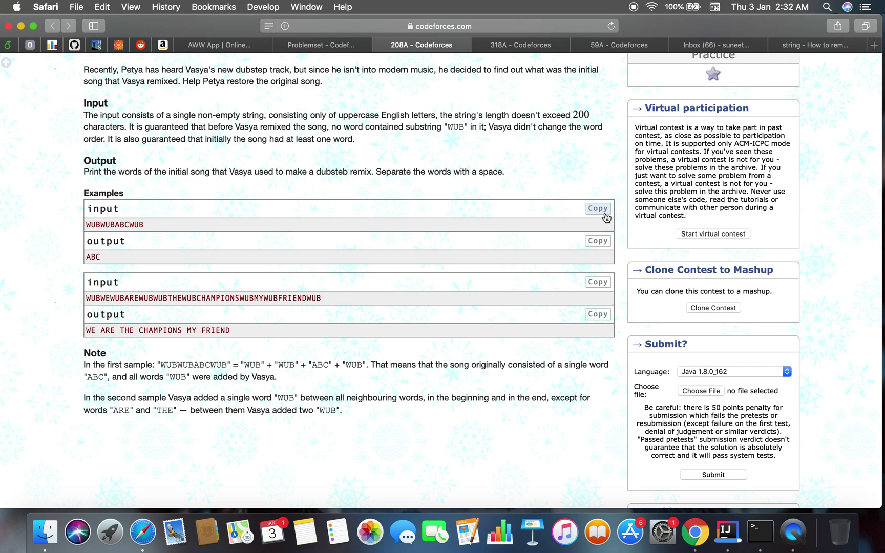
{"action": "key", "text": "ctrl+Right"}
{"action": "key", "text": "super+v"}
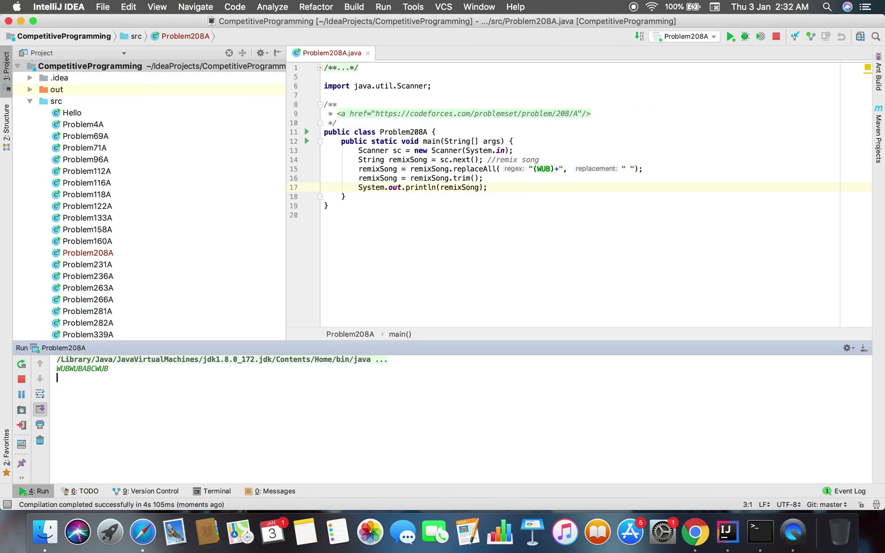
{"action": "key", "text": "Return"}
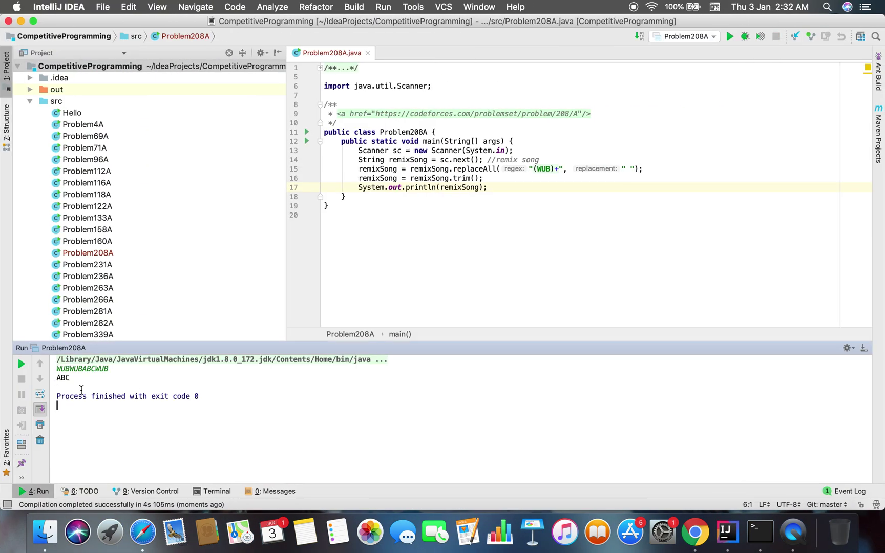
- Rerun on the second sample input, printing WE ARE THE CHAMPIONS MY FRIEND
{"action": "key", "text": "ctrl+Left"}
{"action": "left_click", "coordinate": [598, 282]}
{"action": "key", "text": "ctrl+Right"}
{"action": "right_click", "coordinate": [563, 210]}
{"action": "left_click", "coordinate": [632, 359]}
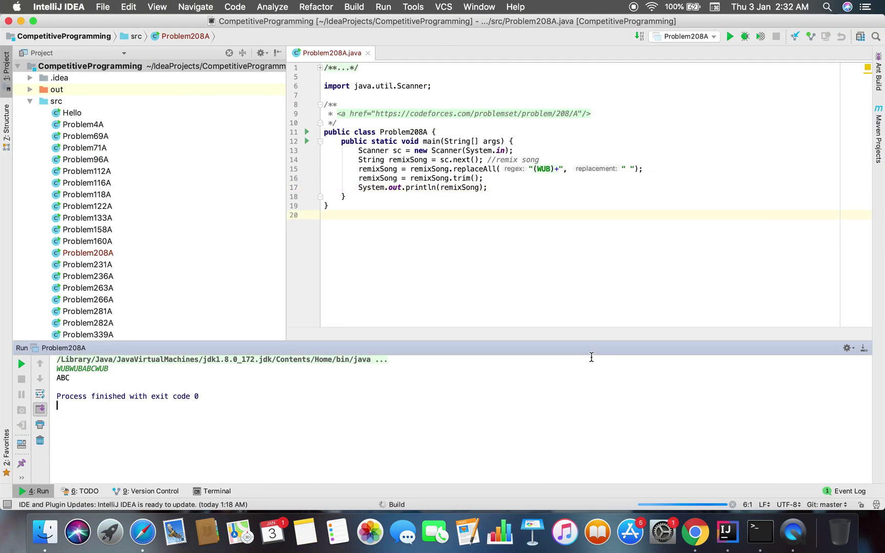
{"action": "key", "text": "super+v"}
{"action": "key", "text": "Return"}
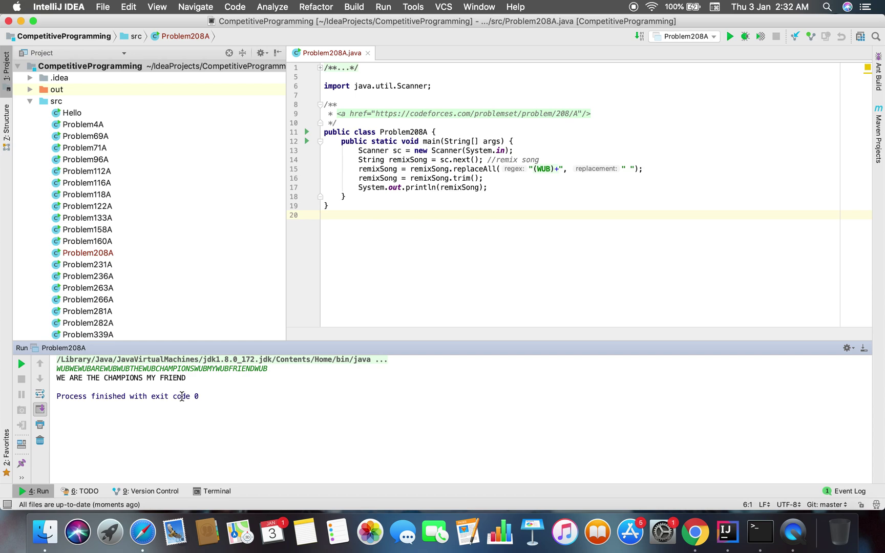
{"action": "left_click_drag", "start_coordinate": [189, 377], "coordinate": [183, 378]}
{"action": "left_click", "coordinate": [322, 225]}
- Sketch (WUB)+ on the whiteboard, circling WUB and the plus sign
{"action": "key", "text": "ctrl+Left"}
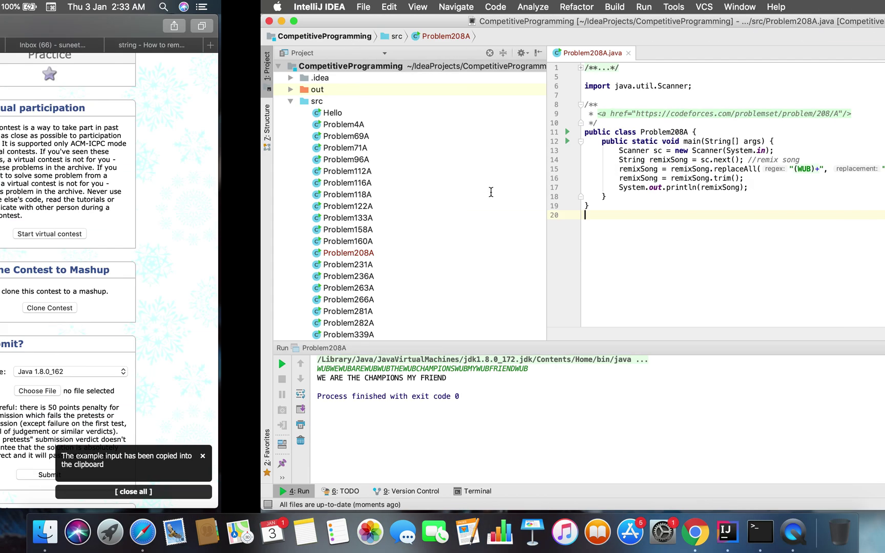
{"action": "left_click", "coordinate": [352, 48]}
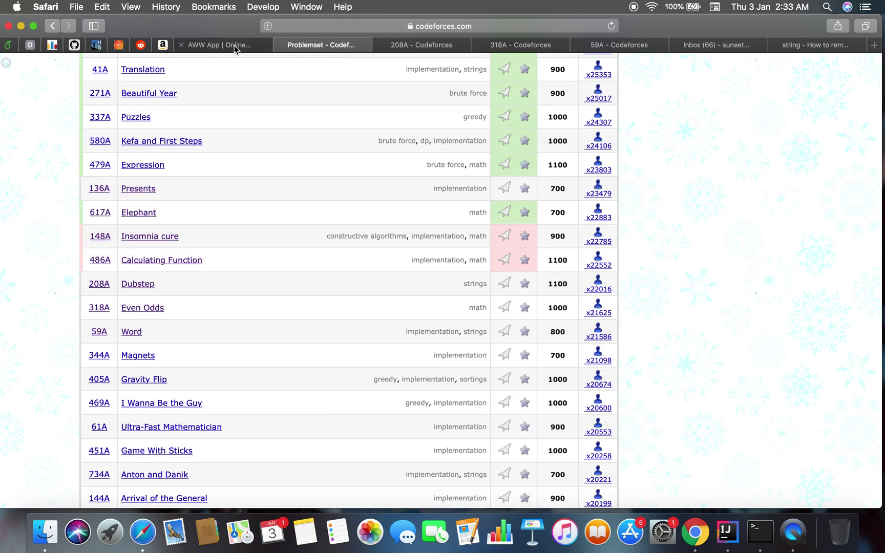
{"action": "left_click", "coordinate": [236, 49]}
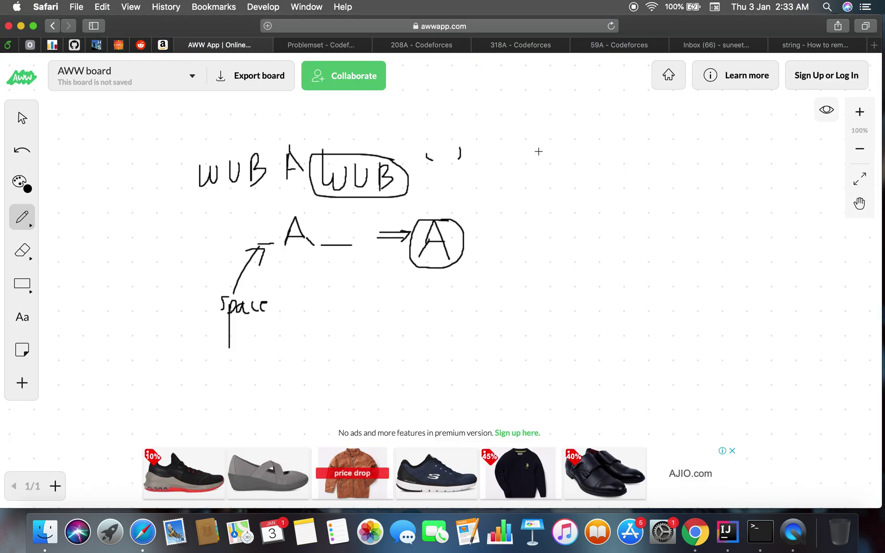
{"action": "mouse_move", "coordinate": [525, 148]}
{"action": "left_mouse_down"}
{"action": "mouse_move", "coordinate": [526, 181]}
{"action": "mouse_move", "coordinate": [559, 148]}
{"action": "mouse_move", "coordinate": [545, 157]}
{"action": "mouse_move", "coordinate": [560, 164]}
{"action": "mouse_move", "coordinate": [582, 149]}
{"action": "mouse_move", "coordinate": [601, 168]}
{"action": "mouse_move", "coordinate": [604, 153]}
{"action": "mouse_move", "coordinate": [602, 167]}
{"action": "mouse_move", "coordinate": [629, 171]}
{"action": "left_mouse_up"}
{"action": "mouse_move", "coordinate": [644, 133]}
{"action": "left_mouse_down"}
{"action": "mouse_move", "coordinate": [646, 158]}
{"action": "mouse_move", "coordinate": [658, 147]}
{"action": "left_mouse_up"}
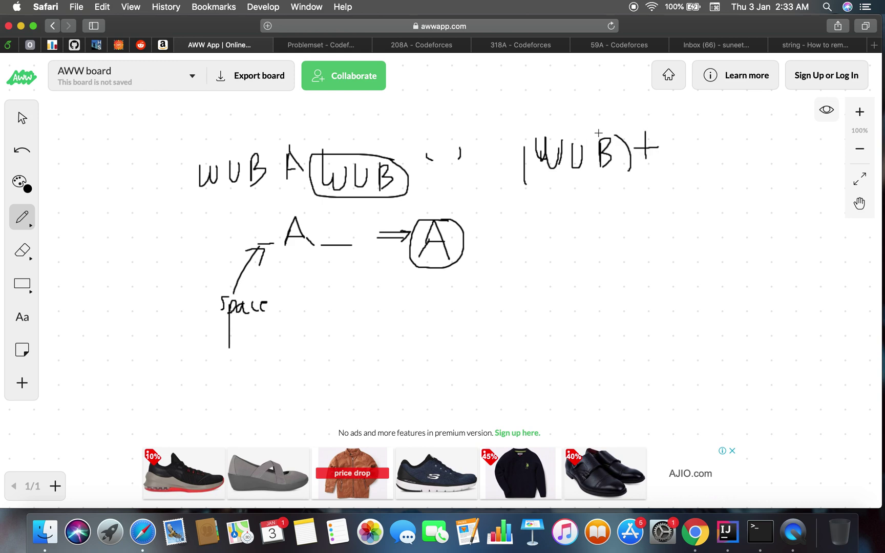
{"action": "mouse_move", "coordinate": [599, 133]}
{"action": "left_mouse_down"}
{"action": "mouse_move", "coordinate": [535, 179]}
{"action": "mouse_move", "coordinate": [612, 173]}
{"action": "mouse_move", "coordinate": [619, 142]}
{"action": "mouse_move", "coordinate": [595, 130]}
{"action": "left_mouse_up"}
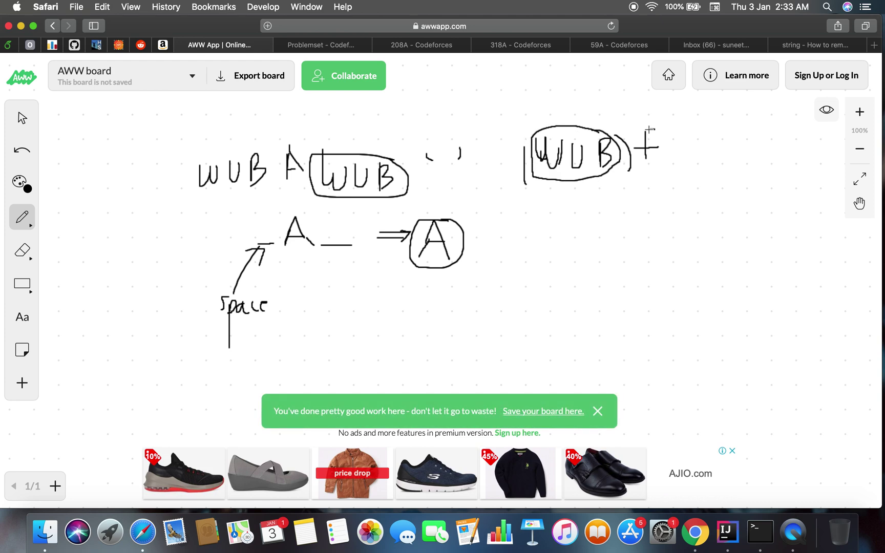
{"action": "mouse_move", "coordinate": [649, 130]}
{"action": "left_mouse_down"}
{"action": "mouse_move", "coordinate": [633, 156]}
{"action": "mouse_move", "coordinate": [657, 173]}
{"action": "mouse_move", "coordinate": [654, 133]}
{"action": "left_mouse_up"}
- Write WUBWUB below with a down arrow to a single space " "
{"action": "mouse_move", "coordinate": [566, 215]}
{"action": "left_mouse_down"}
{"action": "mouse_move", "coordinate": [581, 253]}
{"action": "mouse_move", "coordinate": [592, 227]}
{"action": "mouse_move", "coordinate": [602, 257]}
{"action": "mouse_move", "coordinate": [614, 237]}
{"action": "mouse_move", "coordinate": [622, 258]}
{"action": "mouse_move", "coordinate": [670, 235]}
{"action": "mouse_move", "coordinate": [684, 247]}
{"action": "left_mouse_up"}
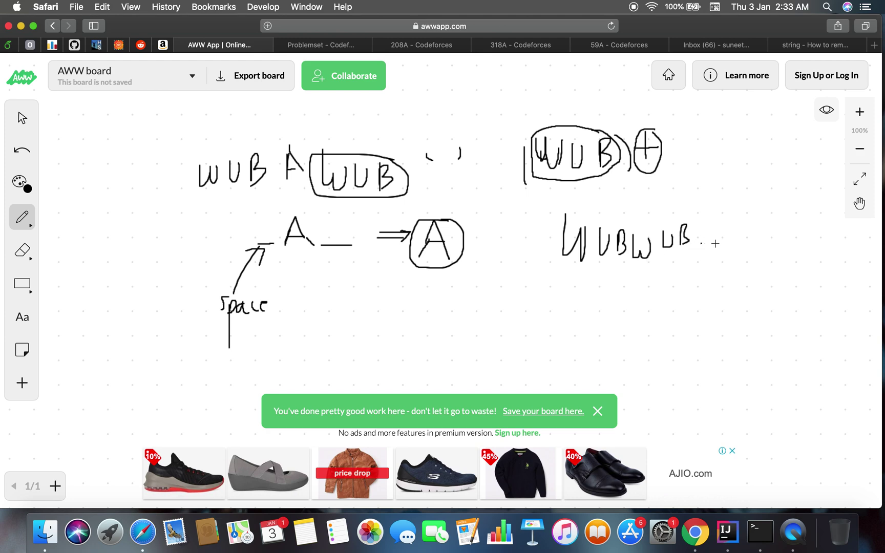
{"action": "left_click_drag", "start_coordinate": [647, 277], "coordinate": [650, 304]}
{"action": "left_click_drag", "start_coordinate": [651, 304], "coordinate": [662, 294]}
{"action": "left_click_drag", "start_coordinate": [638, 331], "coordinate": [643, 343]}
{"action": "key", "text": "super+Tab"}
- Copy the entire Problem208A source code from IntelliJ
{"action": "left_click", "coordinate": [566, 177]}
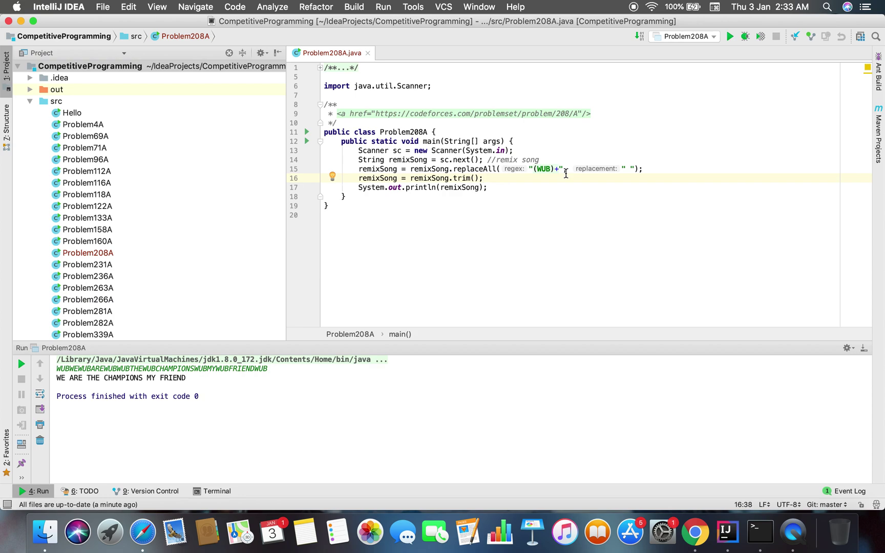
{"action": "key", "text": "super+a"}
{"action": "key", "text": "ctrl+Left"}
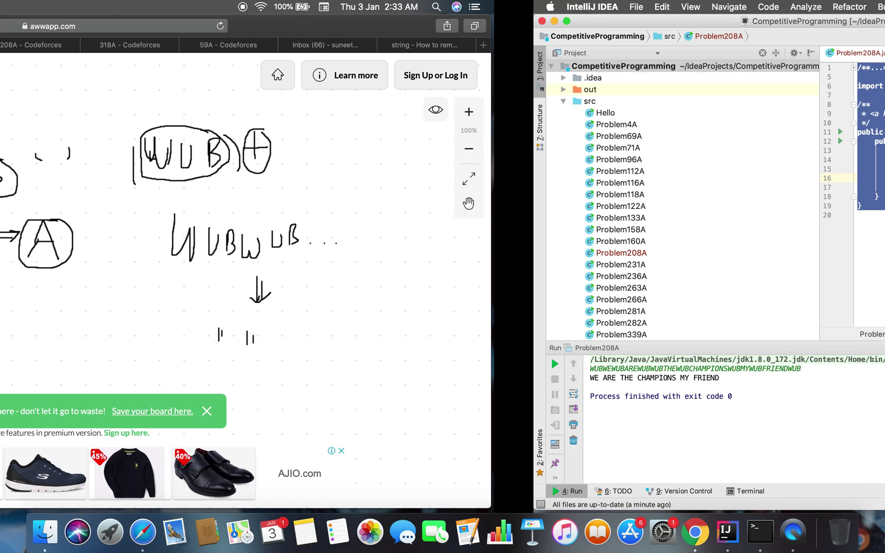
{"action": "left_click", "coordinate": [412, 46]}
{"action": "scroll", "coordinate": [359, 207], "scroll_direction": "up", "scroll_amount": 8}
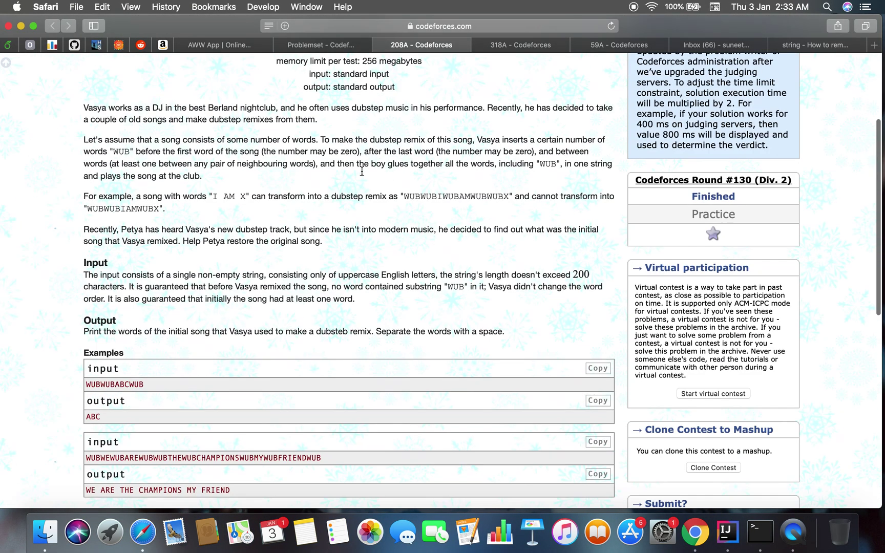
{"action": "scroll", "coordinate": [331, 178], "scroll_direction": "up", "scroll_amount": 5}
{"action": "scroll", "coordinate": [298, 179], "scroll_direction": "down", "scroll_amount": 1}
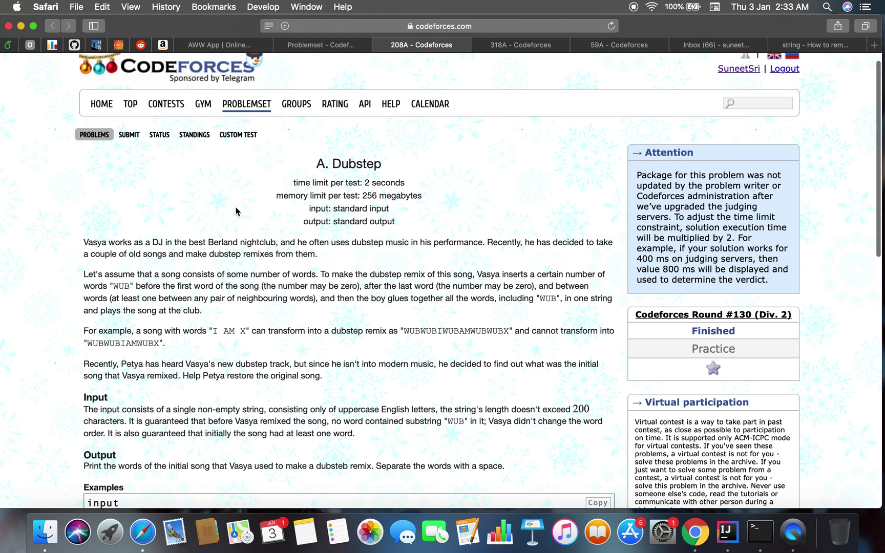
- Paste the Java solution into the 208A submission form and submit it
{"action": "left_click", "coordinate": [128, 134]}
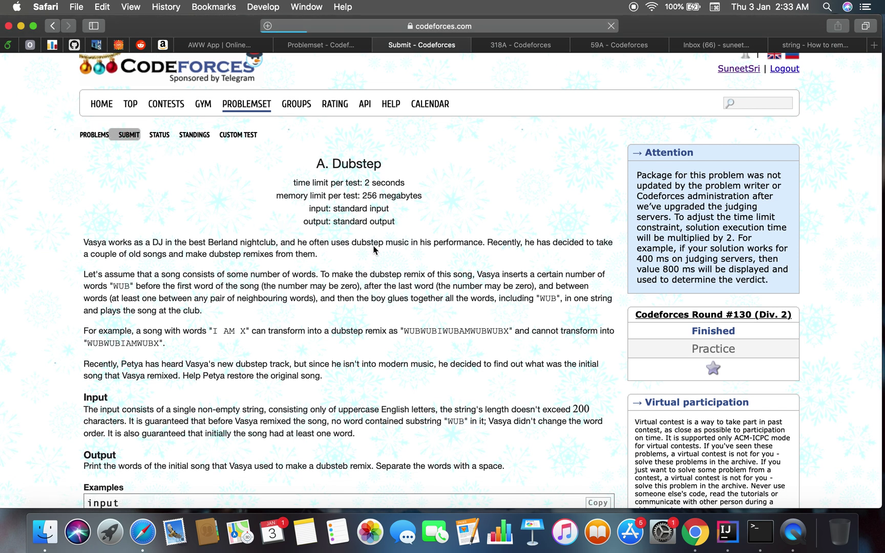
{"action": "left_click", "coordinate": [439, 334]}
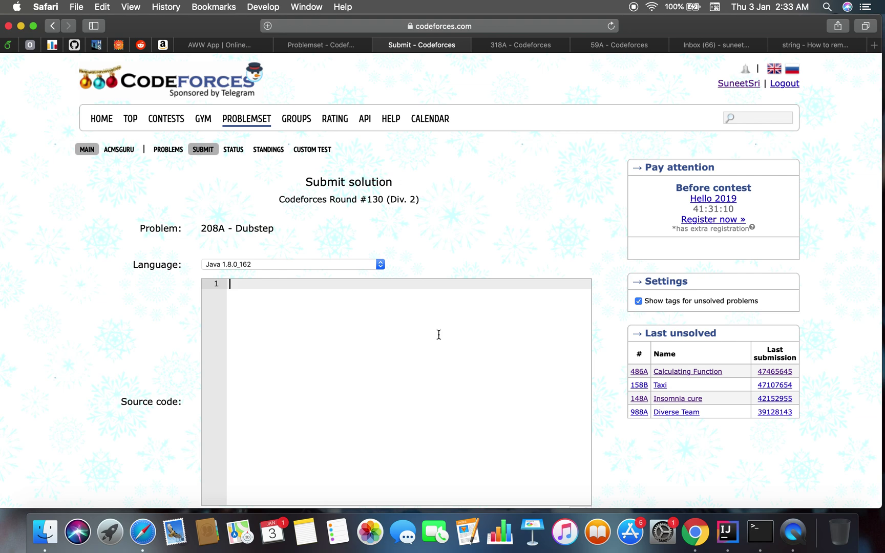
{"action": "key", "text": "super+v"}
{"action": "scroll", "coordinate": [439, 334], "scroll_direction": "down", "scroll_amount": 5}
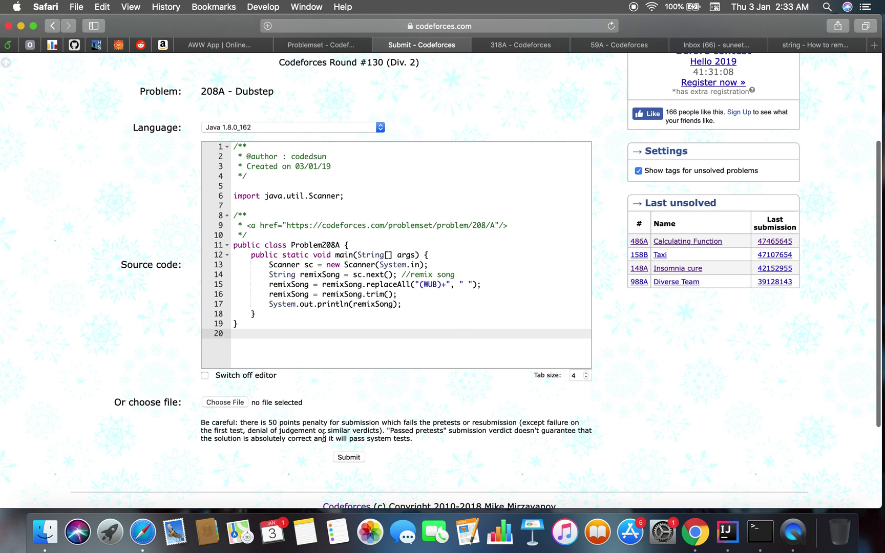
{"action": "left_click", "coordinate": [346, 459]}
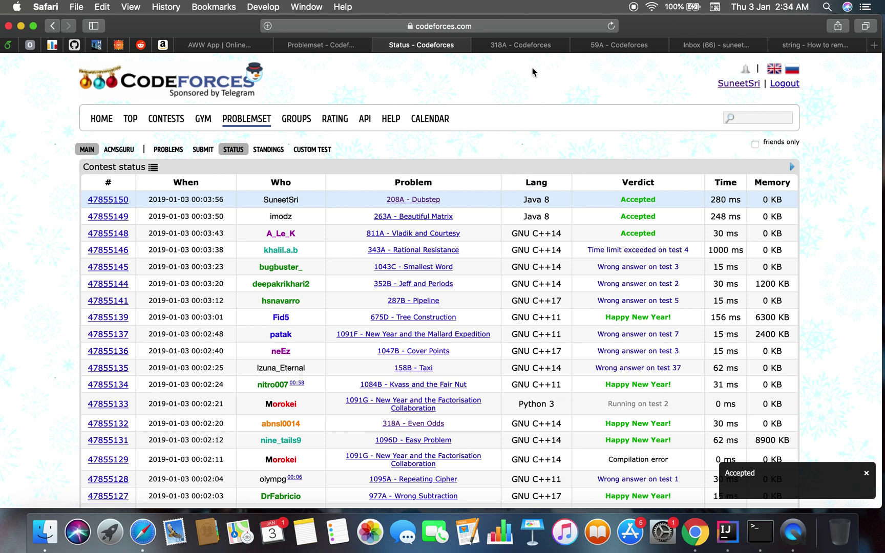
- Highlight the Dubstep submission's Accepted verdict and a 'Happy New Year!' verdict on the status page
{"action": "left_click_drag", "start_coordinate": [669, 201], "coordinate": [622, 200]}
{"action": "left_click", "coordinate": [632, 170]}
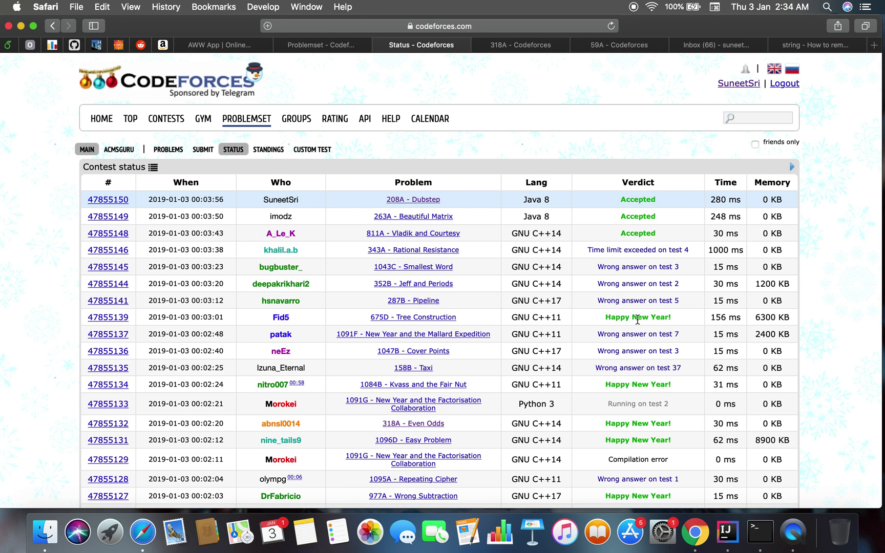
{"action": "left_click_drag", "start_coordinate": [672, 317], "coordinate": [598, 318]}
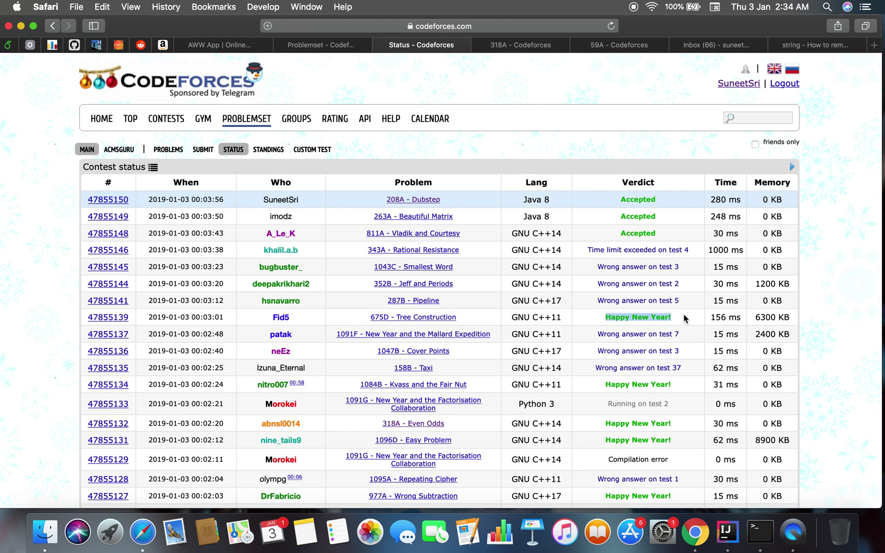
{"action": "scroll", "coordinate": [684, 318], "scroll_direction": "down", "scroll_amount": 5}
- Reload the status page and check the Dubstep verdict, now shown as 'Happy New Year!' at 280 ms
{"action": "left_click", "coordinate": [612, 26]}
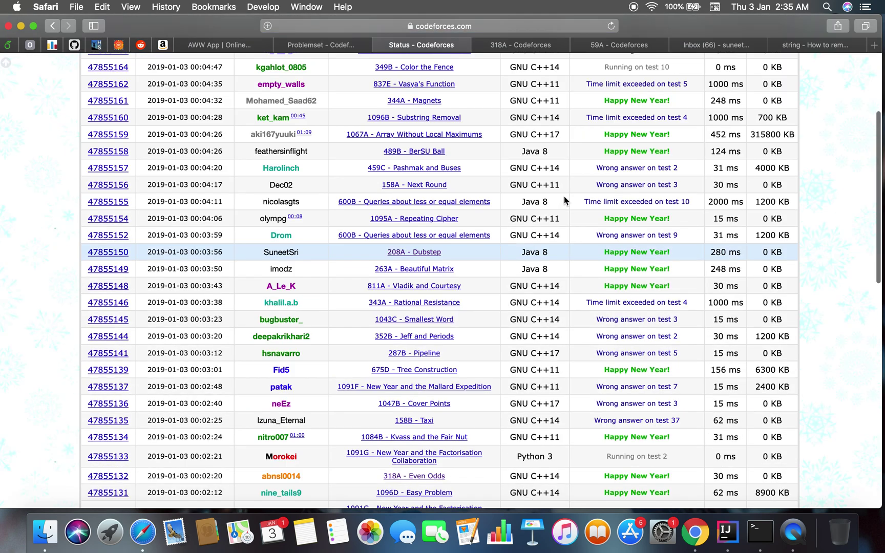
{"action": "left_click_drag", "start_coordinate": [681, 251], "coordinate": [596, 252]}
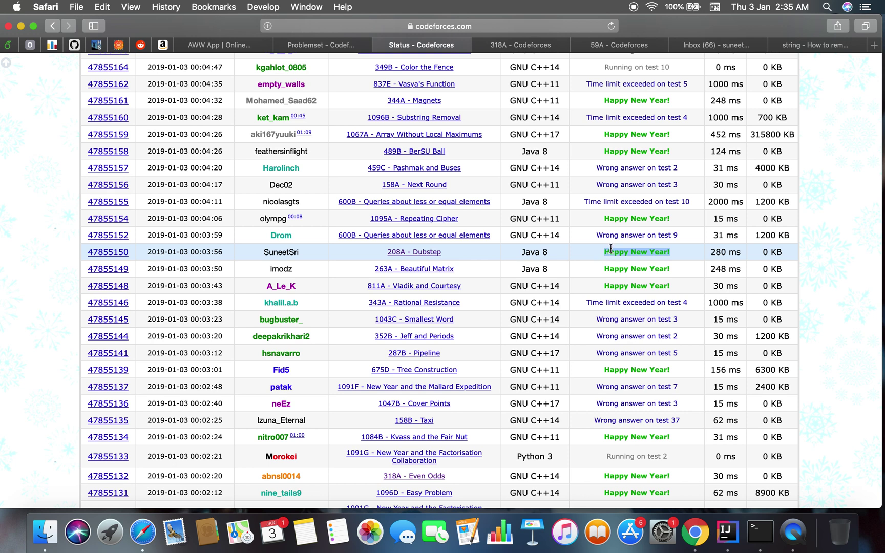
{"action": "left_click", "coordinate": [609, 251]}
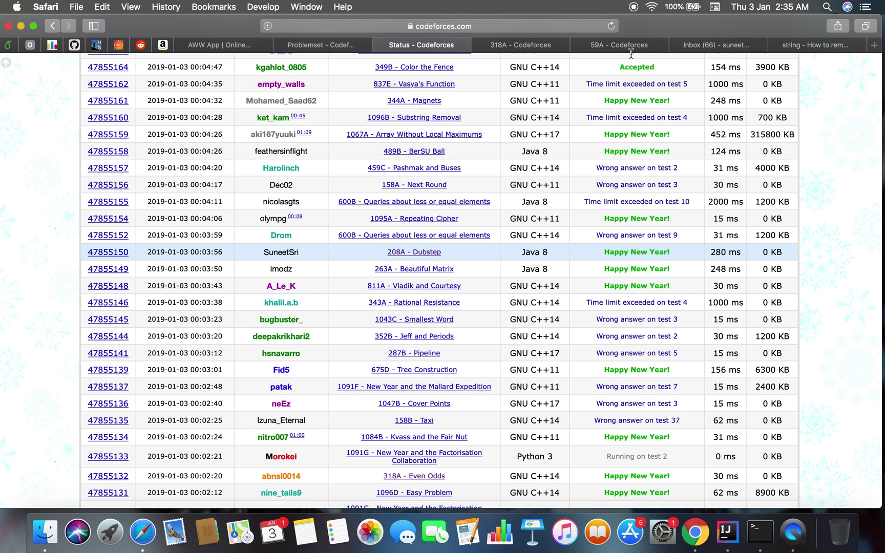